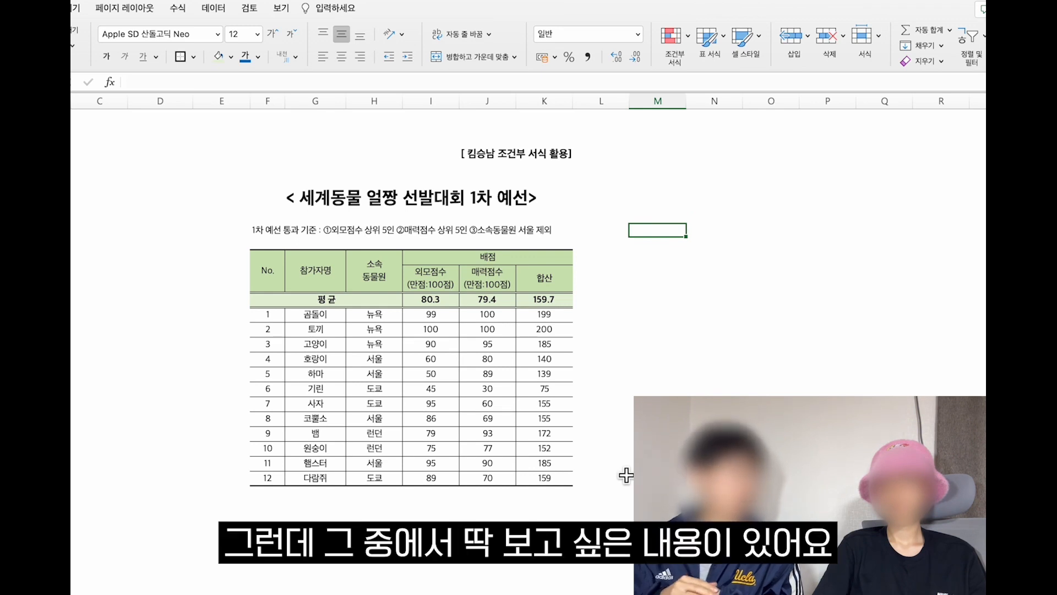
# - Turn on filtering for the average row (평균), F13:K13, directly under the score table's headers
pyautogui.click(550, 417)
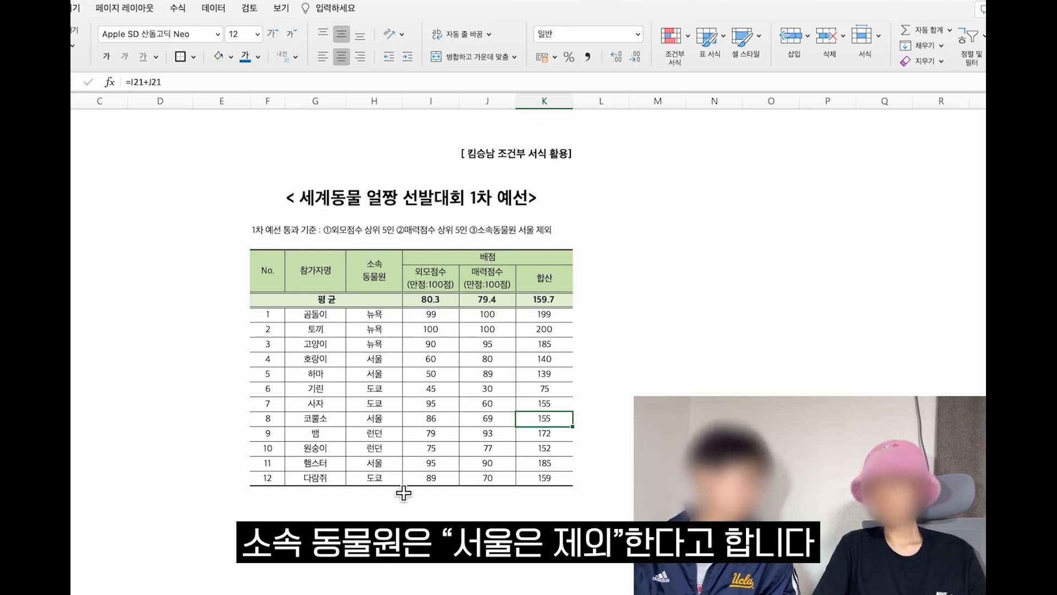
pyautogui.click(451, 321)
pyautogui.moveTo(393, 302); pyautogui.dragTo(542, 303)
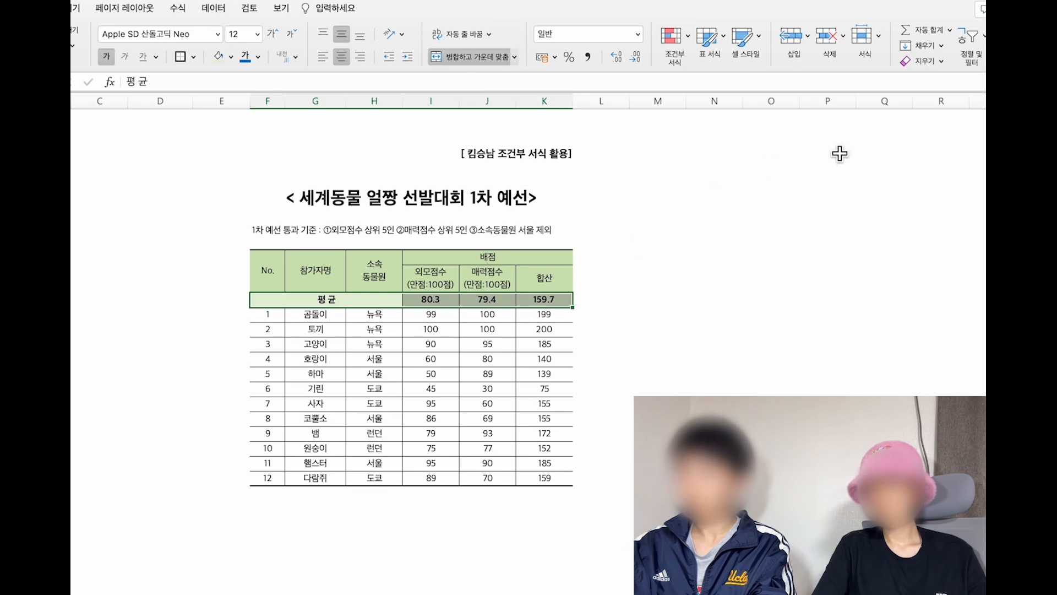
pyautogui.click(972, 43)
pyautogui.click(975, 122)
pyautogui.click(430, 343)
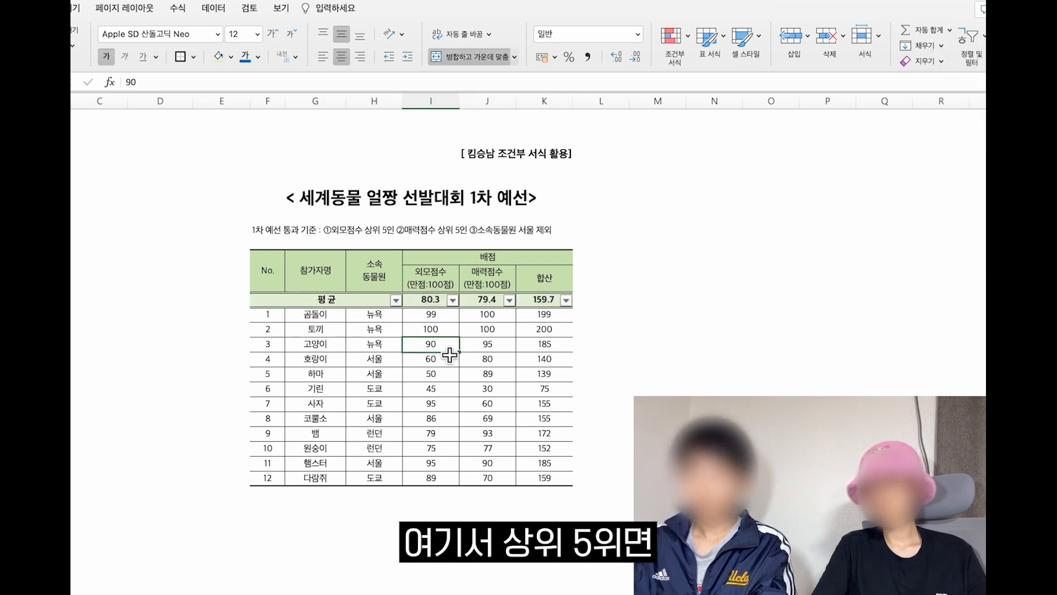
# - Filter the 외모점수 column so that only the scores 100 and 99 are shown
pyautogui.click(453, 300)
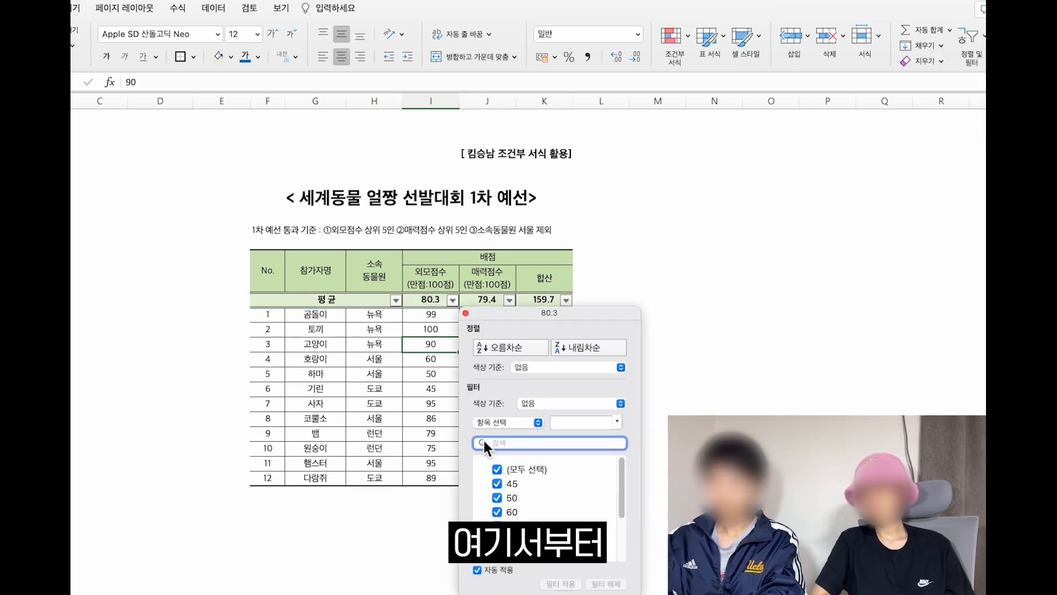
pyautogui.click(498, 471)
pyautogui.scroll(-5, 545, 523)
pyautogui.click(497, 590)
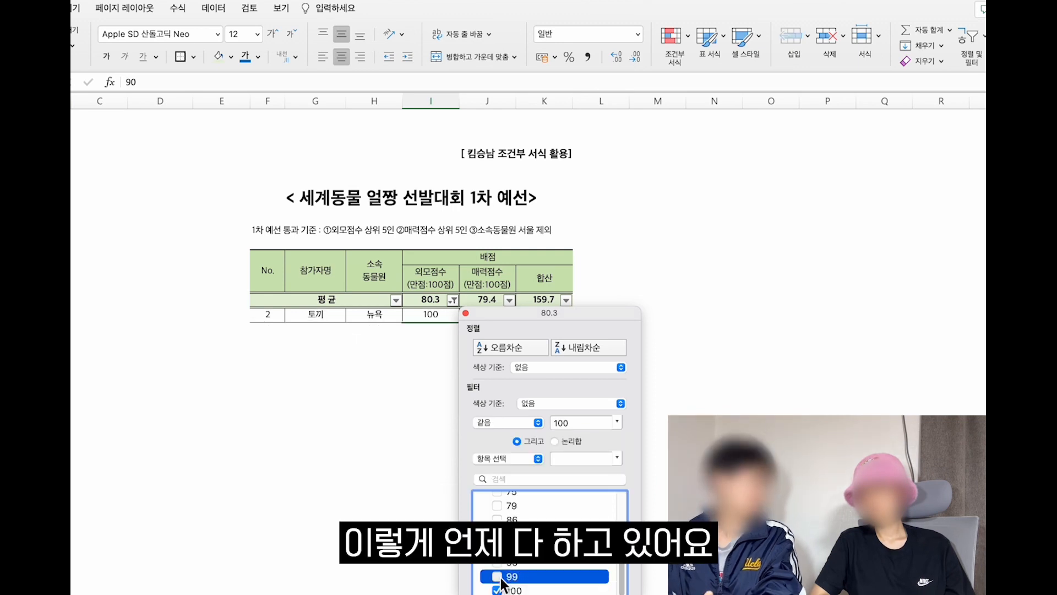
pyautogui.click(497, 577)
pyautogui.press('Escape')
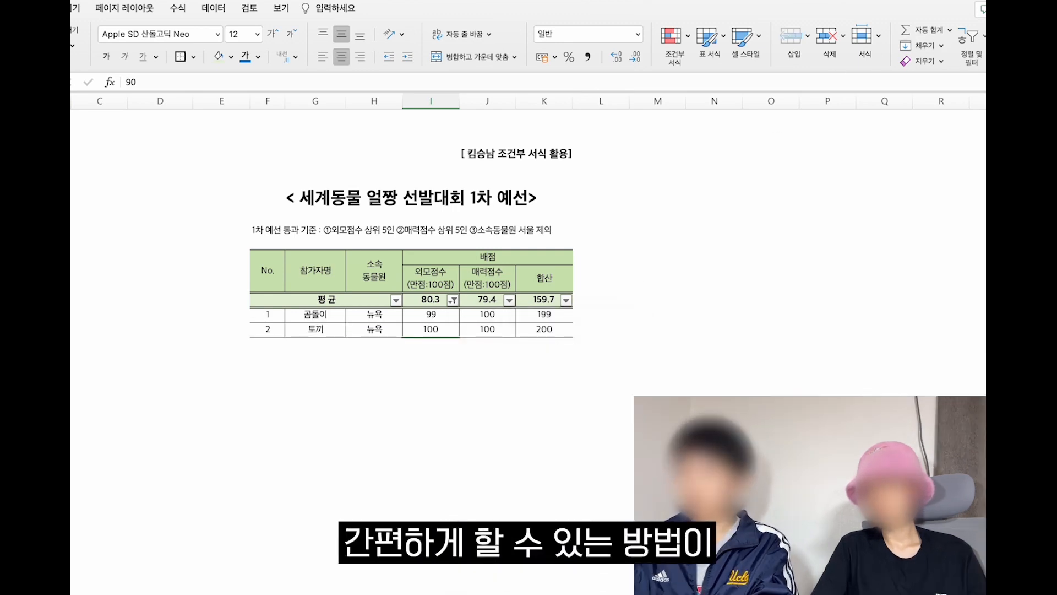
# - Remove the filter from the score table
pyautogui.click(973, 39)
pyautogui.click(981, 127)
pyautogui.click(473, 315)
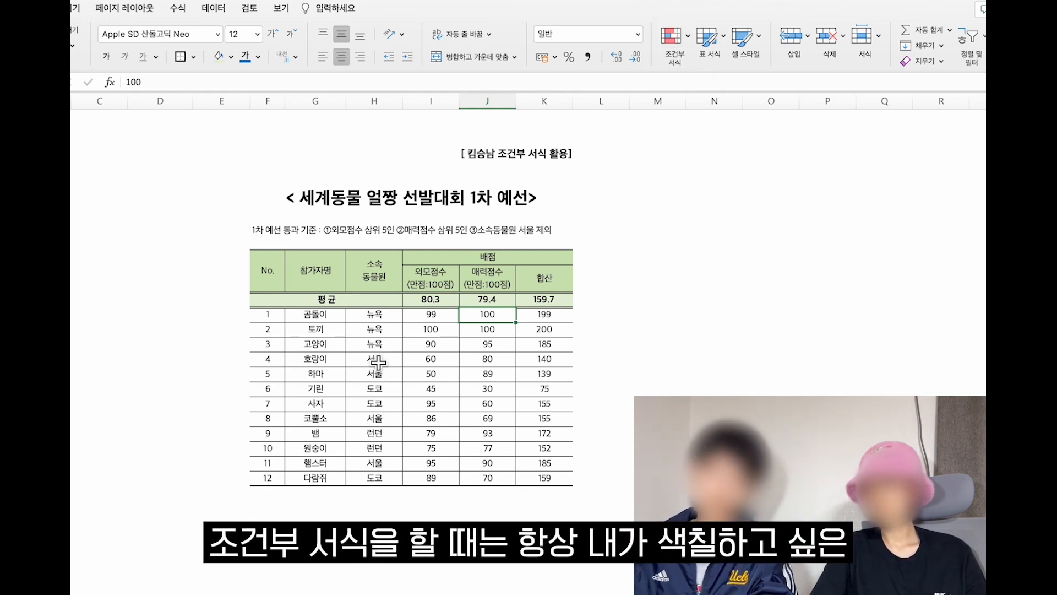
# - Select all contestant rows of the table, F14:K25
pyautogui.press('Left')
pyautogui.press('Left')
pyautogui.press('Left')
pyautogui.press('Left')
pyautogui.hotkey('shift', 'Right')
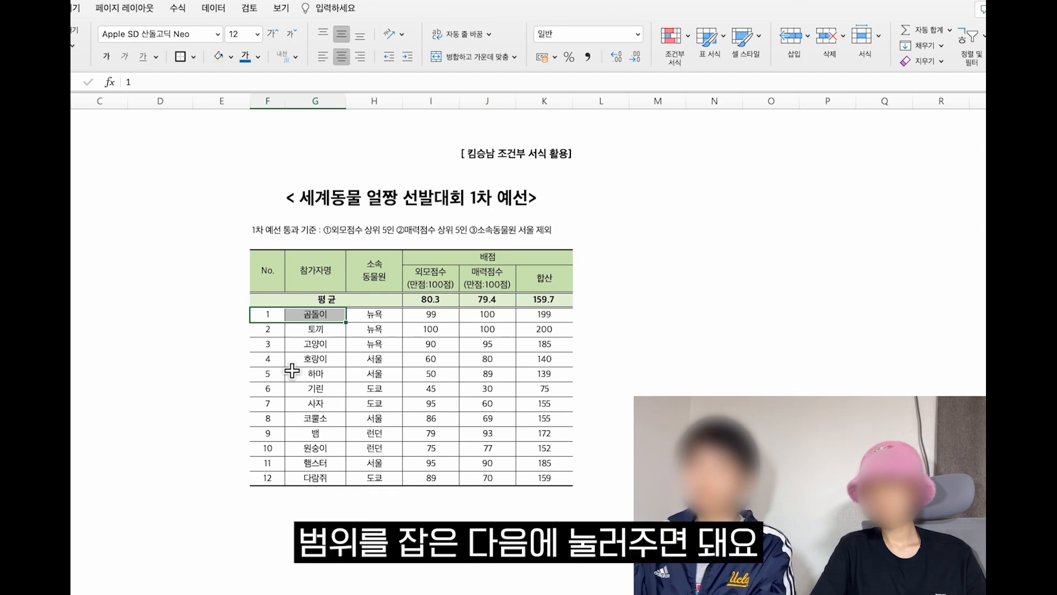
pyautogui.hotkey('shift', 'Right')
pyautogui.hotkey('shift', 'Right')
pyautogui.hotkey('shift', 'Down')
pyautogui.hotkey('shift', 'Right')
pyautogui.hotkey('shift', 'Down')
pyautogui.hotkey('shift', 'Down')
pyautogui.hotkey('shift', 'Right')
pyautogui.hotkey('shift', 'Down')
pyautogui.hotkey('shift', 'Down')
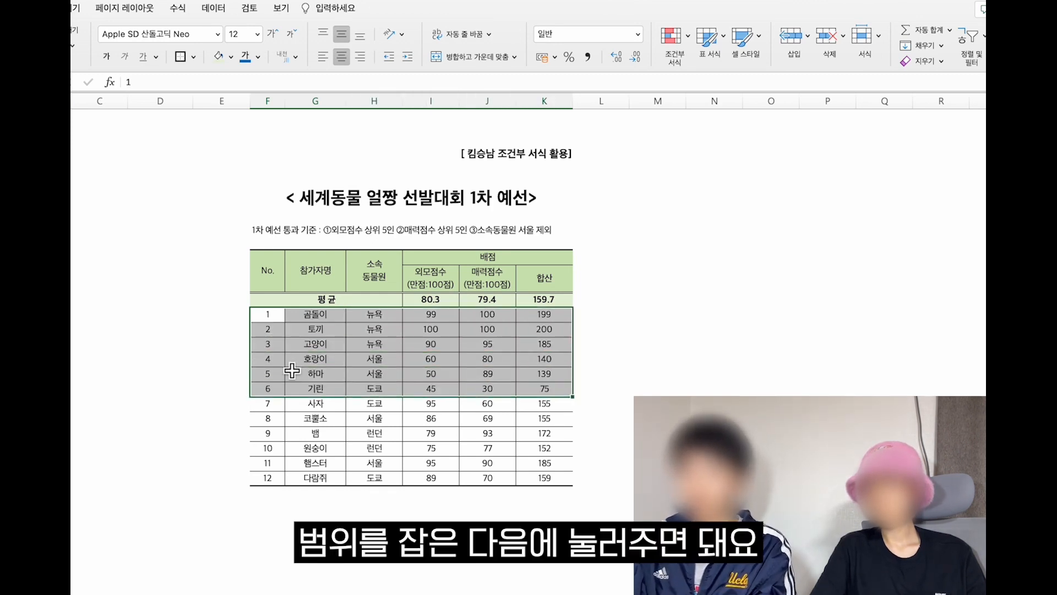
pyautogui.hotkey('shift', 'Down')
pyautogui.hotkey('shift', 'Down')
pyautogui.hotkey('shift', 'Down')
pyautogui.hotkey('shift', 'Down')
pyautogui.hotkey('shift', 'Down')
pyautogui.hotkey('shift', 'Down')
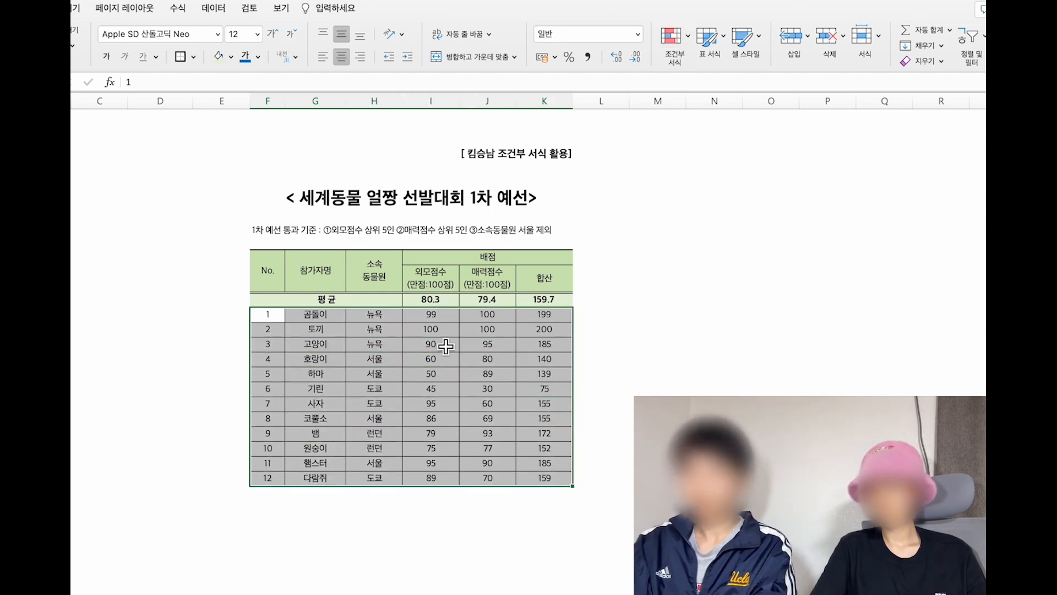
# - Add a conditional formatting rule to the 외모점수 scores I14:I25 that highlights the top 5 values with light red fill and dark red text
pyautogui.press('Right')
pyautogui.press('Right')
pyautogui.press('Right')
pyautogui.press('Up')
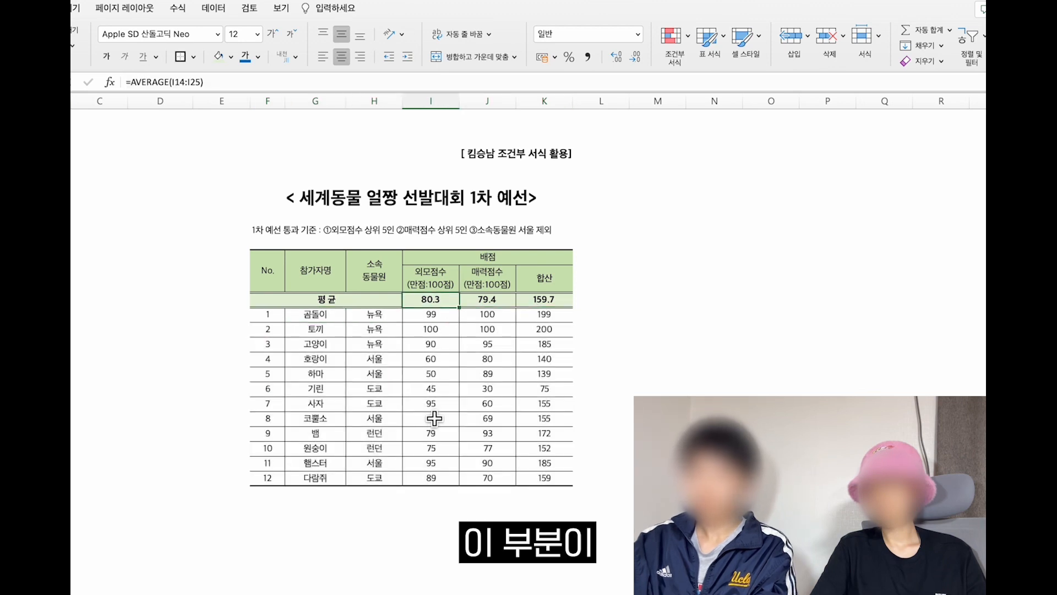
pyautogui.press('Down')
pyautogui.hotkey('shift', 'Down')
pyautogui.hotkey('shift', 'Down')
pyautogui.hotkey('shift', 'Down')
pyautogui.hotkey('shift', 'Down')
pyautogui.hotkey('shift', 'Down')
pyautogui.hotkey('shift', 'Down')
pyautogui.hotkey('shift', 'Down')
pyautogui.hotkey('shift', 'Down')
pyautogui.hotkey('shift', 'Down')
pyautogui.hotkey('shift', 'Down')
pyautogui.hotkey('shift', 'Down')
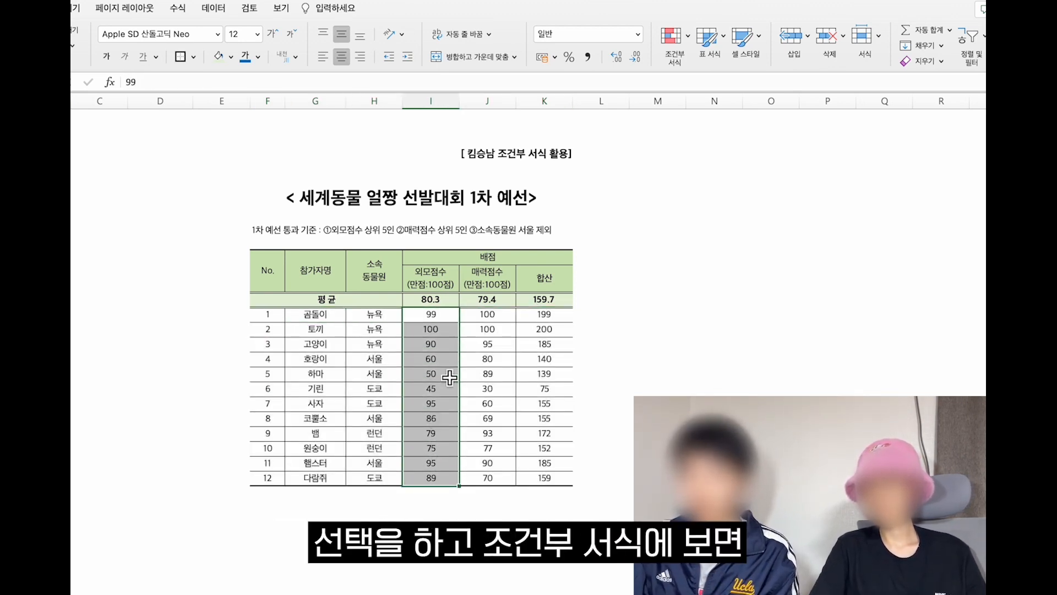
pyautogui.click(676, 37)
pyautogui.moveTo(684, 61)
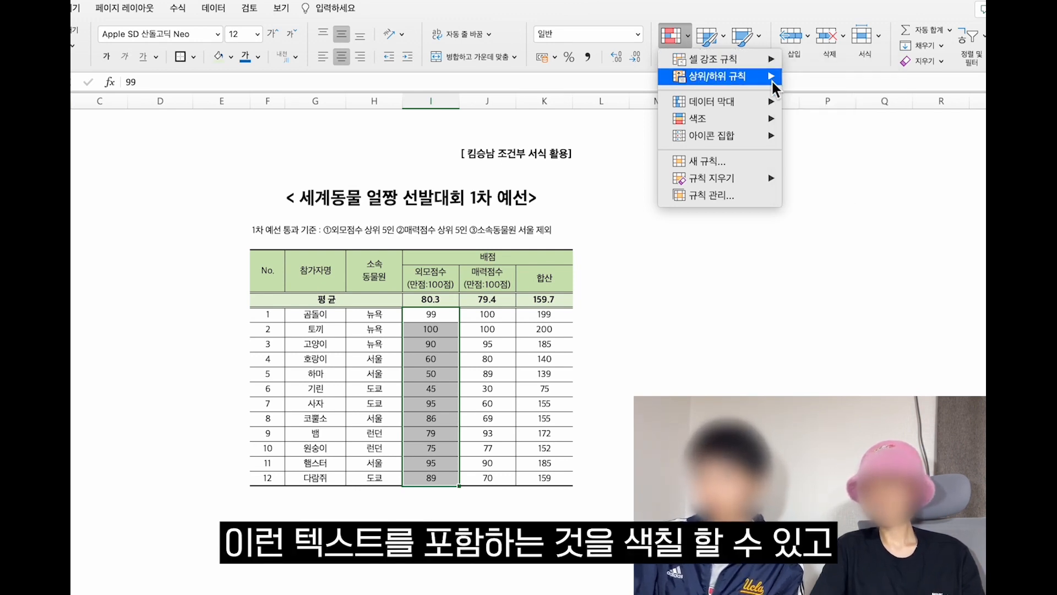
pyautogui.moveTo(779, 77)
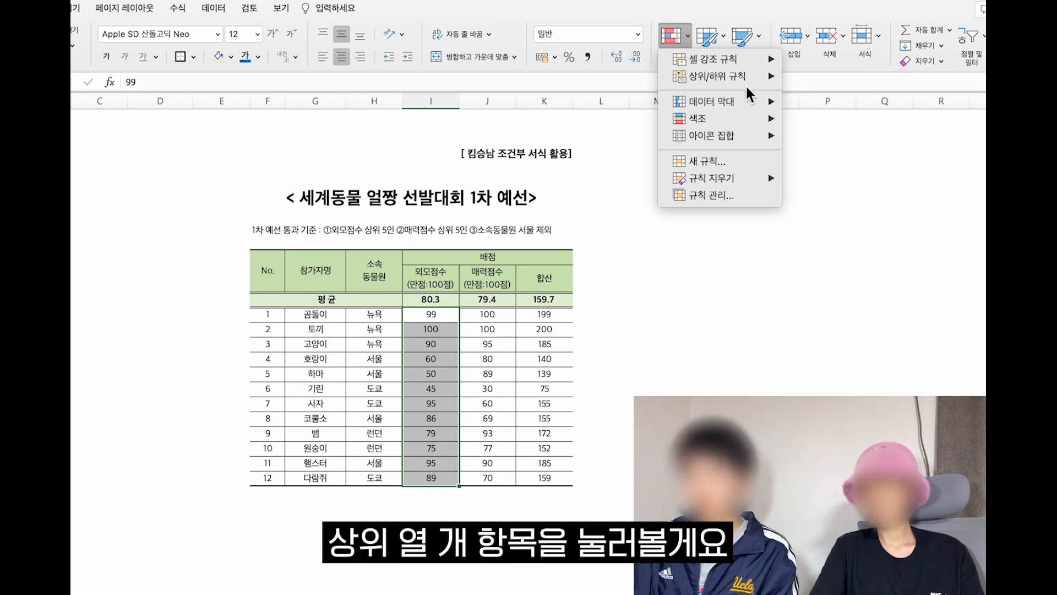
pyautogui.moveTo(746, 82)
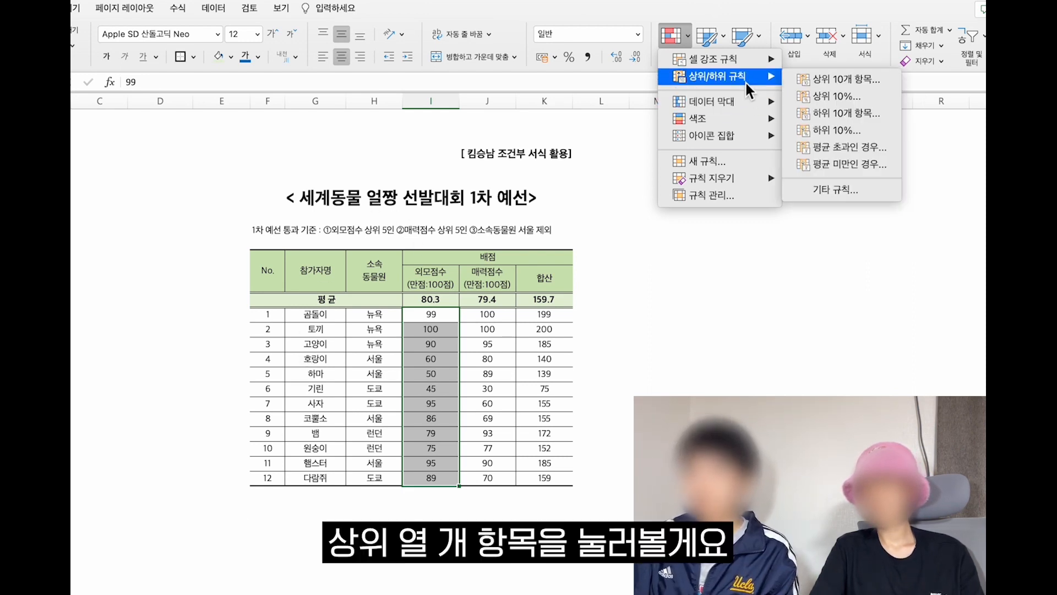
pyautogui.click(824, 80)
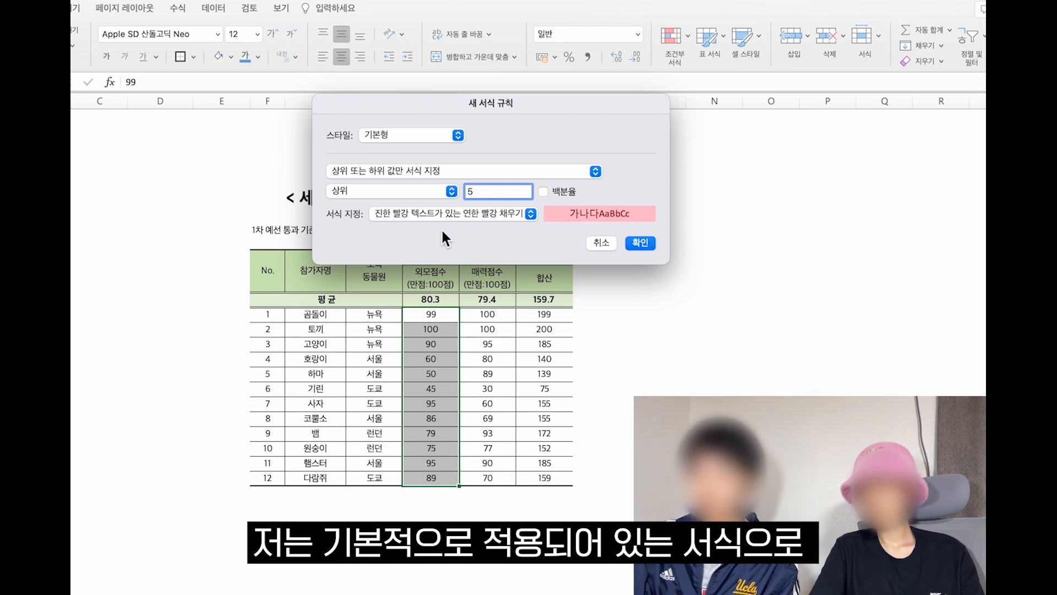
pyautogui.press('Return')
pyautogui.click(605, 427)
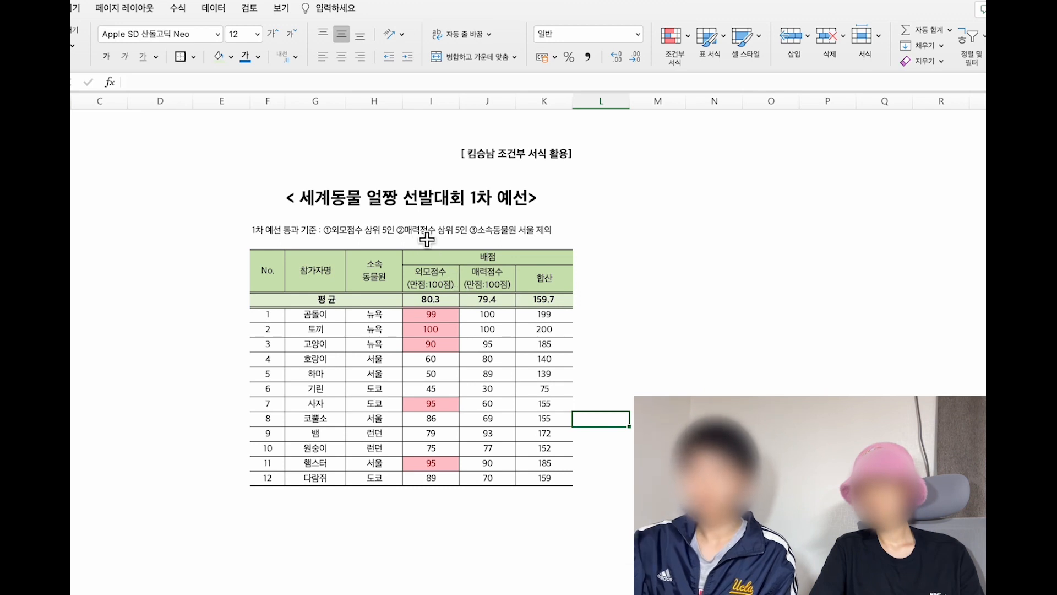
# - Add a conditional formatting rule to the 매력점수 scores J14:J25 that shows the top 5 values in red text
pyautogui.click(491, 316)
pyautogui.moveTo(492, 320); pyautogui.dragTo(489, 478)
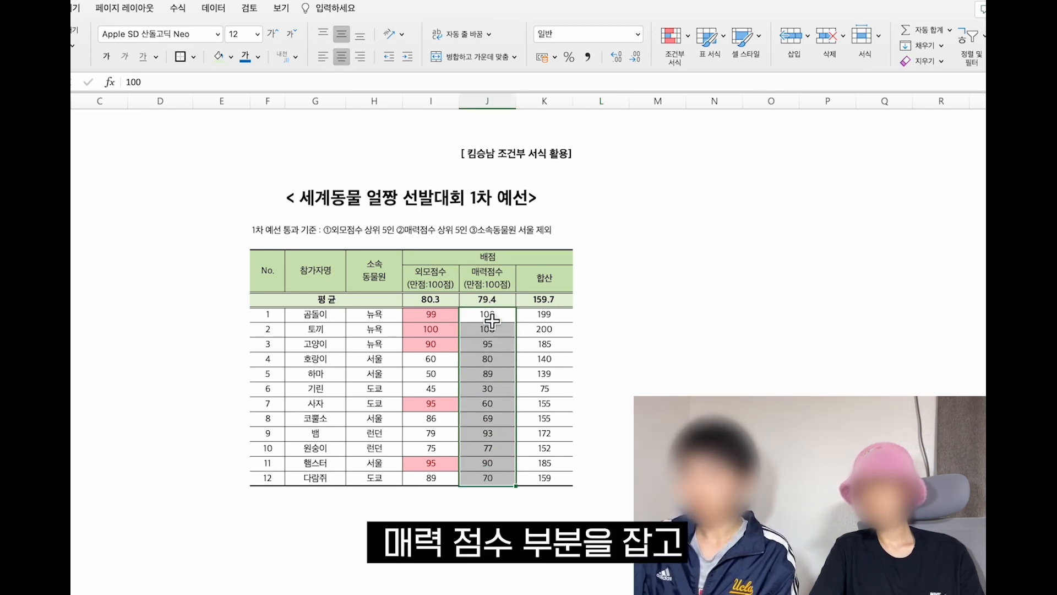
pyautogui.click(685, 47)
pyautogui.moveTo(710, 77)
pyautogui.click(814, 93)
pyautogui.write('5')
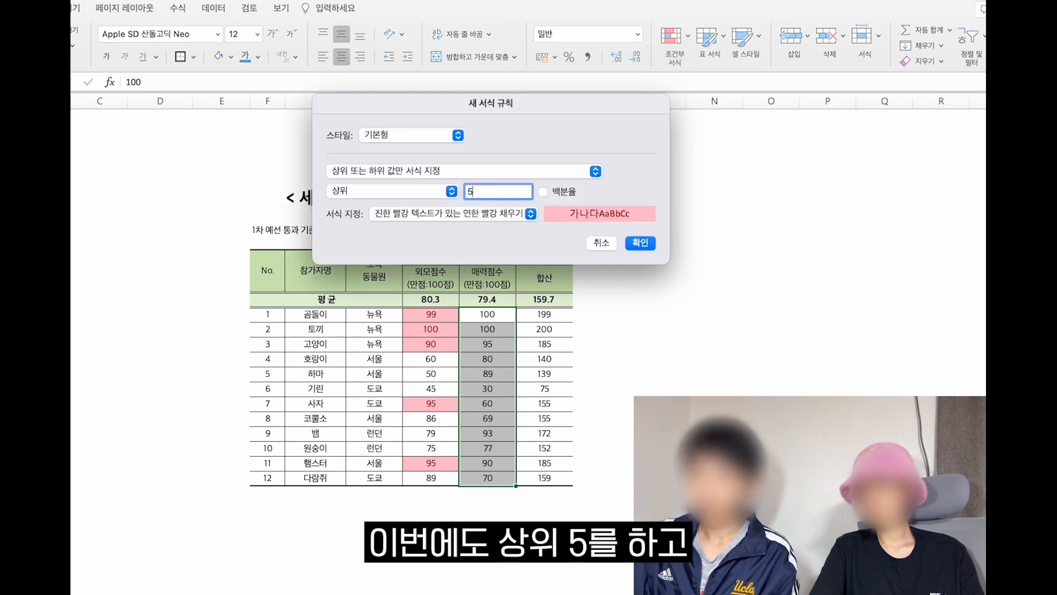
pyautogui.click(450, 214)
pyautogui.click(449, 278)
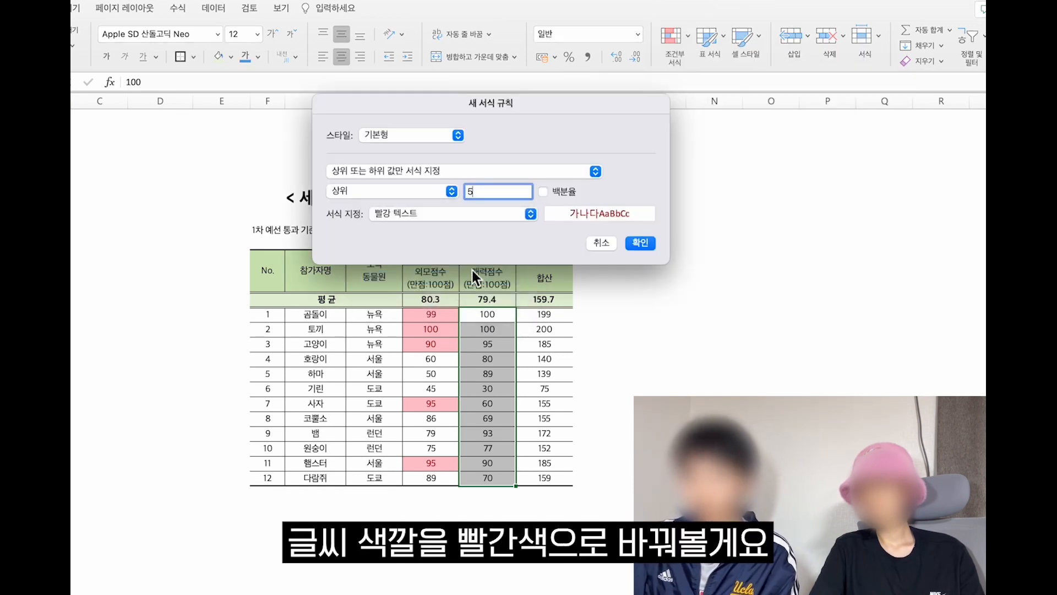
pyautogui.click(638, 244)
pyautogui.click(561, 504)
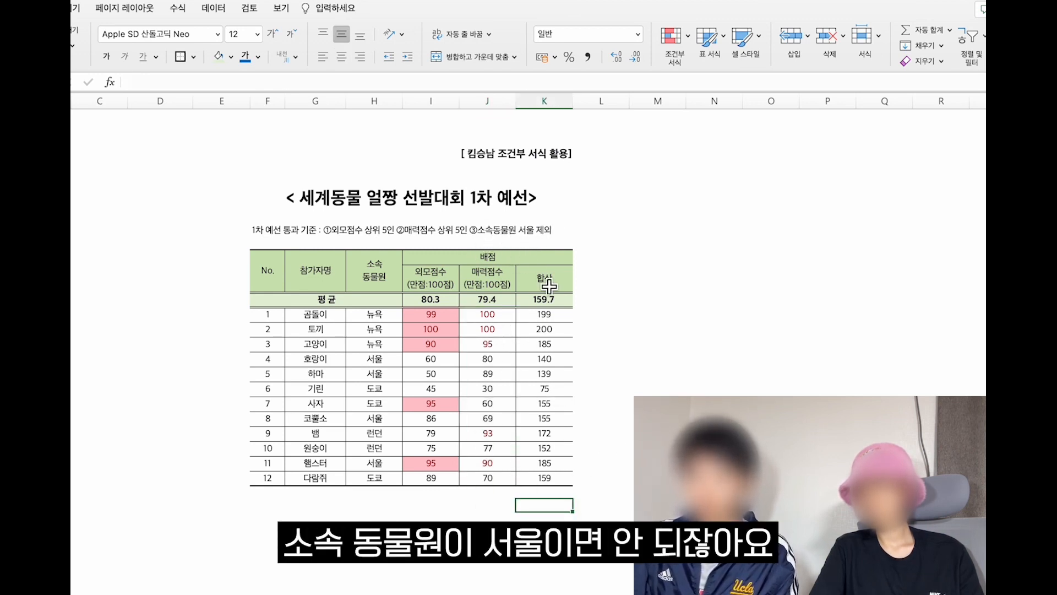
# - Highlight the zoo cells H14:H25 that do not contain the text 서울, using light red fill with dark red text
pyautogui.click(391, 316)
pyautogui.hotkey('shift', 'Down')
pyautogui.hotkey('shift', 'Down')
pyautogui.hotkey('shift', 'Down')
pyautogui.hotkey('shift', 'Down')
pyautogui.hotkey('shift', 'Down')
pyautogui.hotkey('shift', 'Down')
pyautogui.hotkey('shift', 'Down')
pyautogui.hotkey('shift', 'Down')
pyautogui.hotkey('shift', 'Down')
pyautogui.hotkey('shift', 'Down')
pyautogui.hotkey('shift', 'Down')
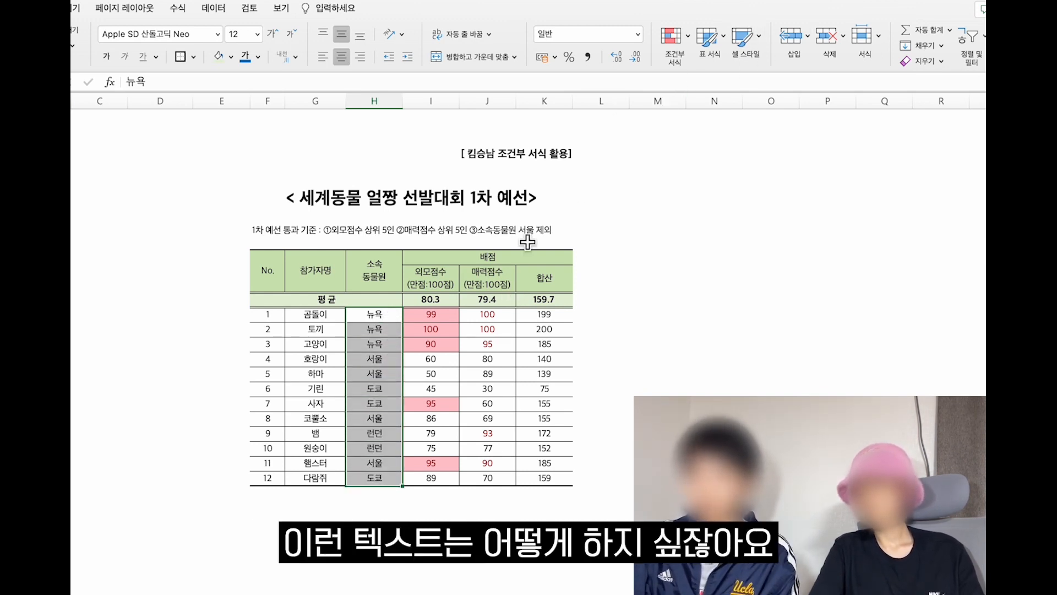
pyautogui.click(682, 42)
pyautogui.moveTo(693, 61)
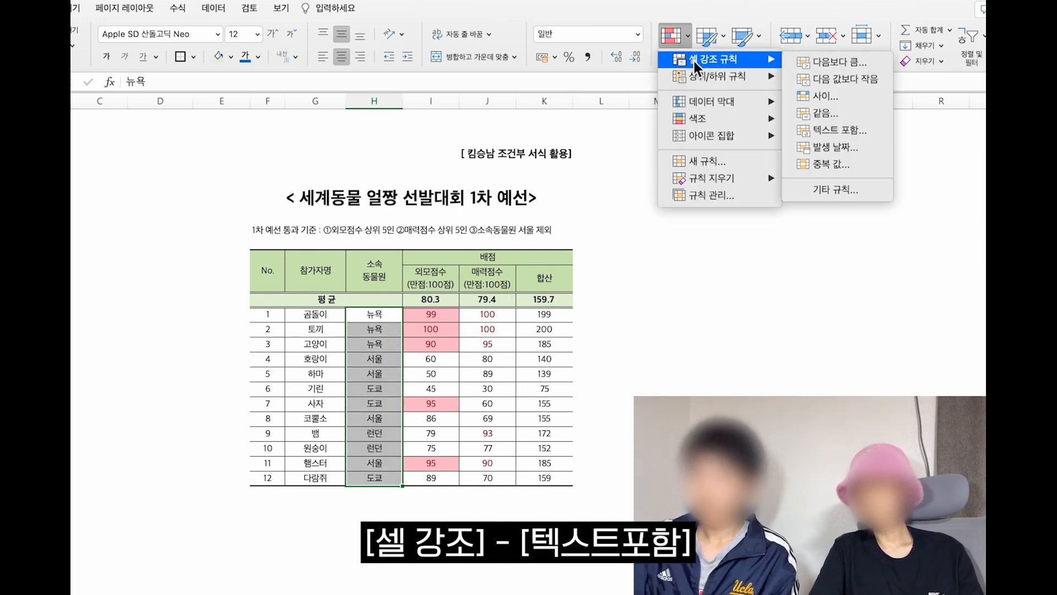
pyautogui.click(844, 128)
pyautogui.click(484, 172)
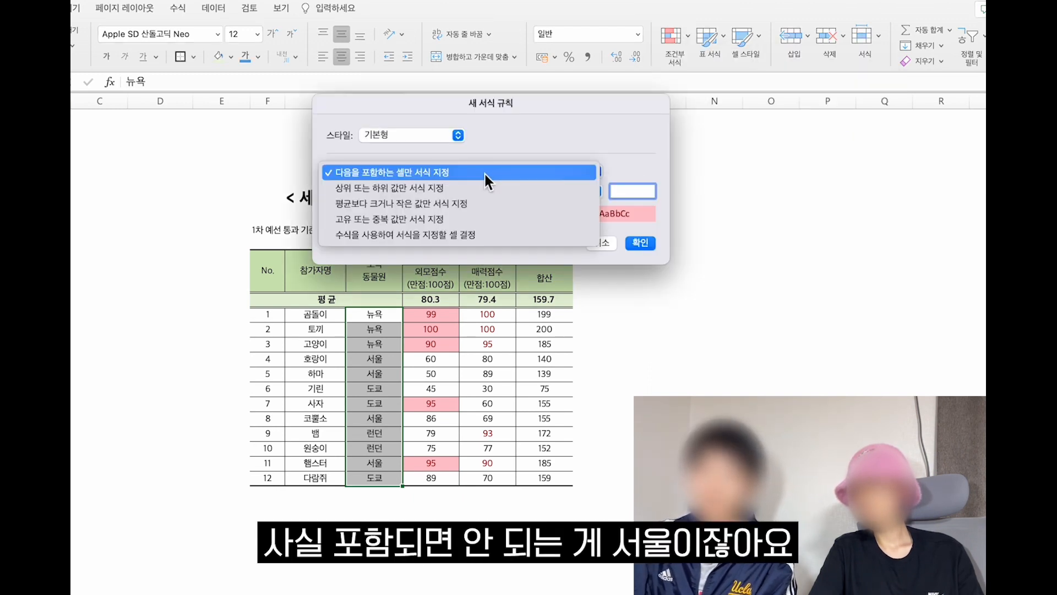
pyautogui.click(484, 172)
pyautogui.click(508, 191)
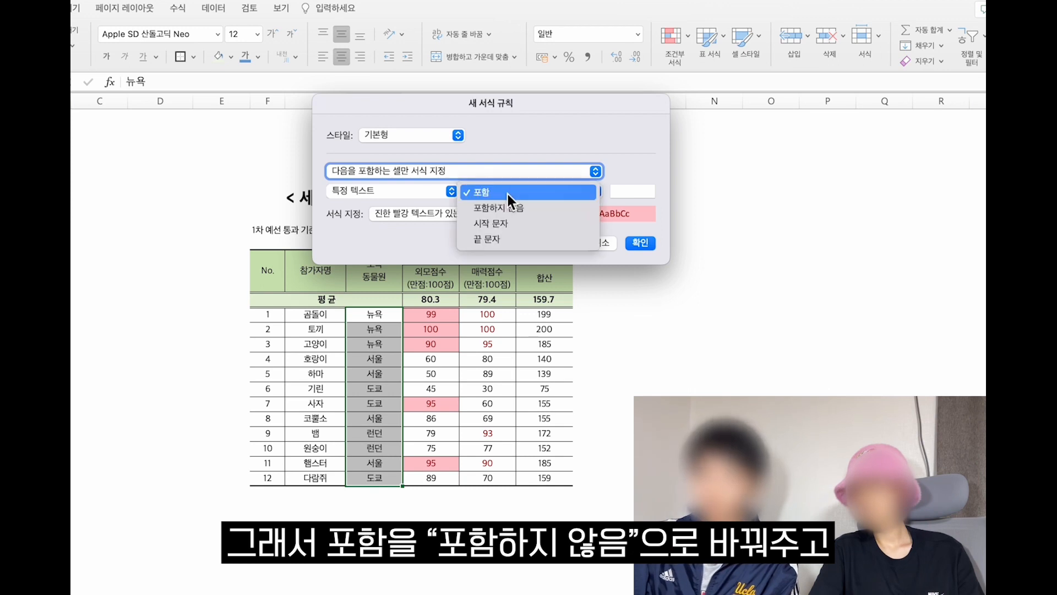
pyautogui.click(507, 207)
pyautogui.click(626, 193)
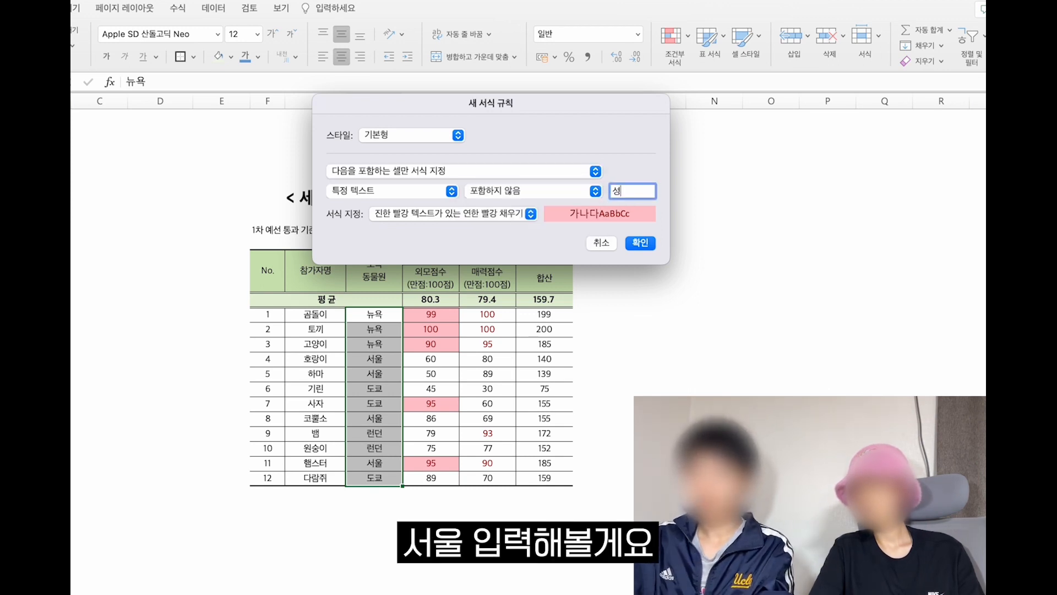
pyautogui.write('서울')
pyautogui.press('Return')
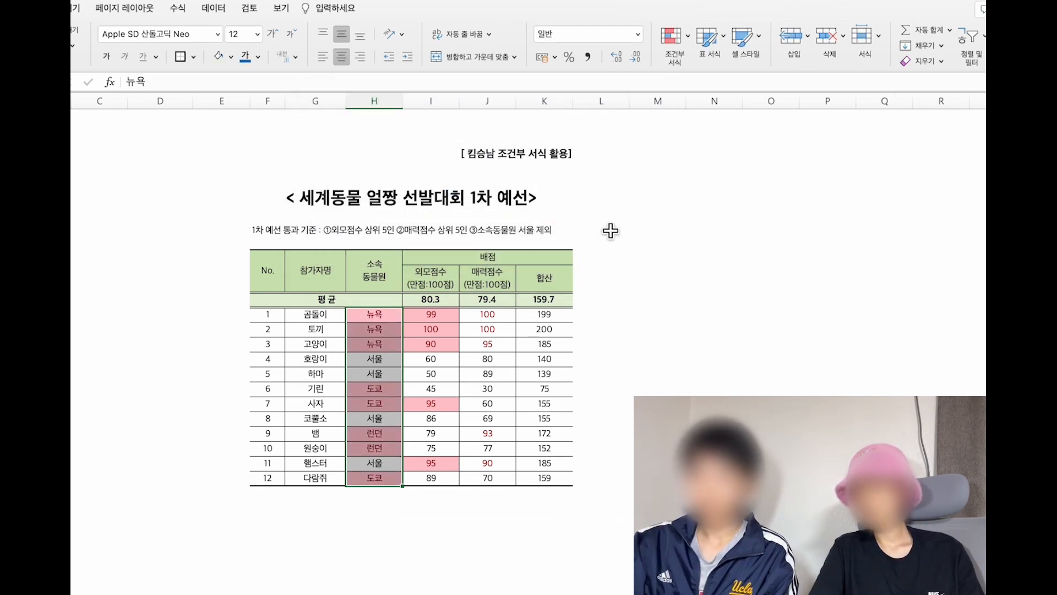
pyautogui.click(392, 448)
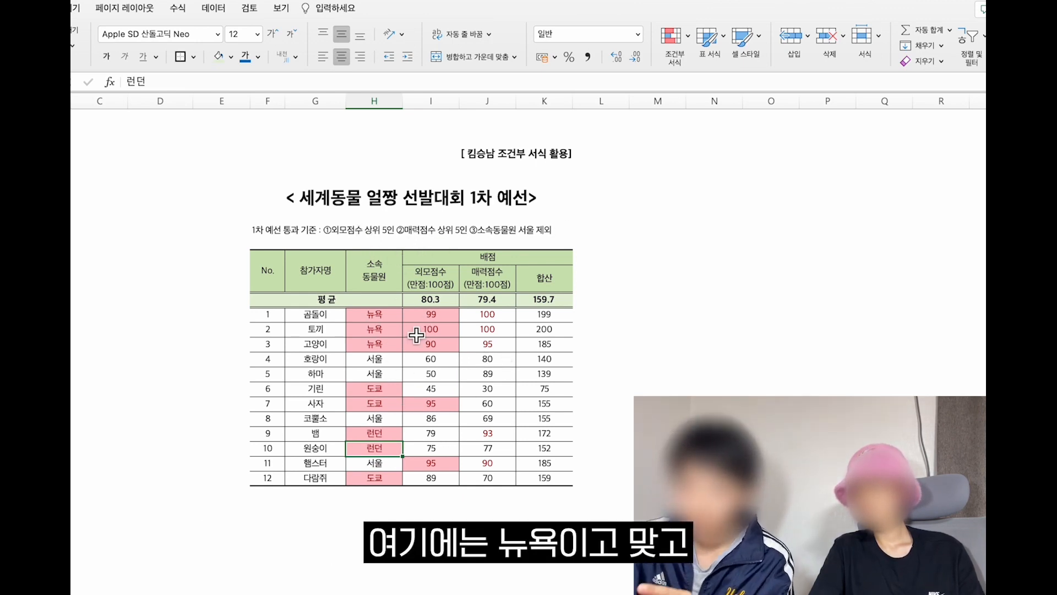
# - Check the zoo, 외모점수 and 매력점수 cells of the first three contestants against the three criteria
pyautogui.click(394, 318)
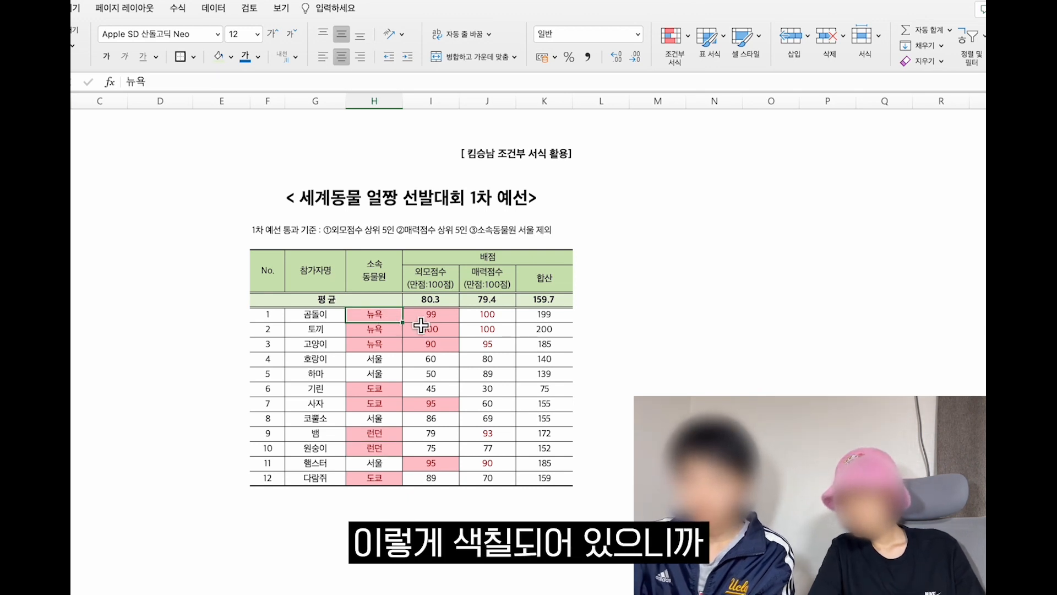
pyautogui.moveTo(394, 318); pyautogui.dragTo(484, 318)
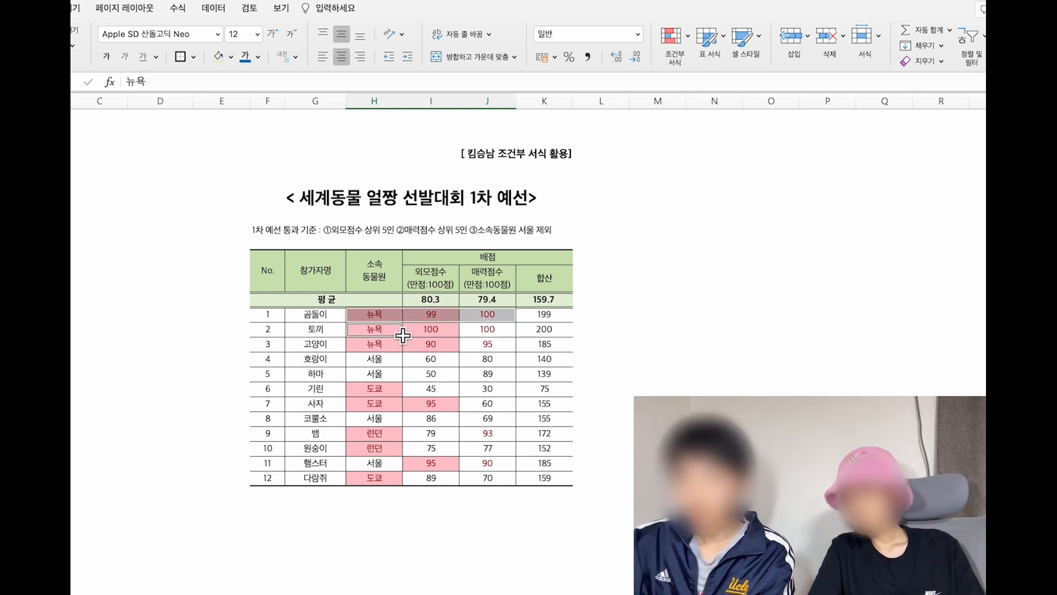
pyautogui.moveTo(403, 335); pyautogui.dragTo(478, 349)
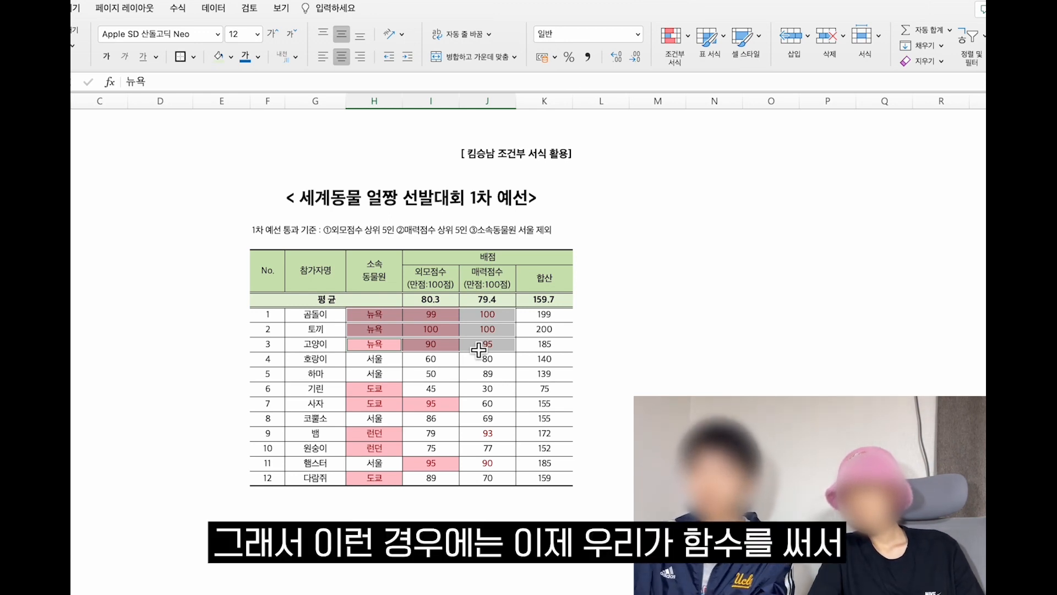
# - Delete all three conditional formatting rules that apply to the contestant rows F14:K25
pyautogui.moveTo(268, 313); pyautogui.dragTo(544, 448)
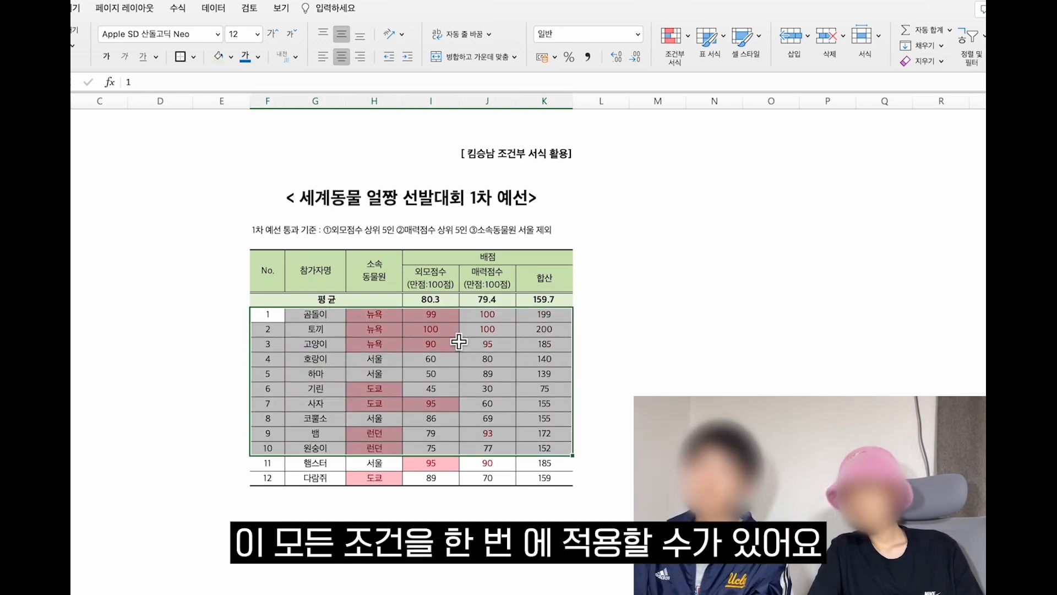
pyautogui.hotkey('shift', 'Down')
pyautogui.hotkey('shift', 'Down')
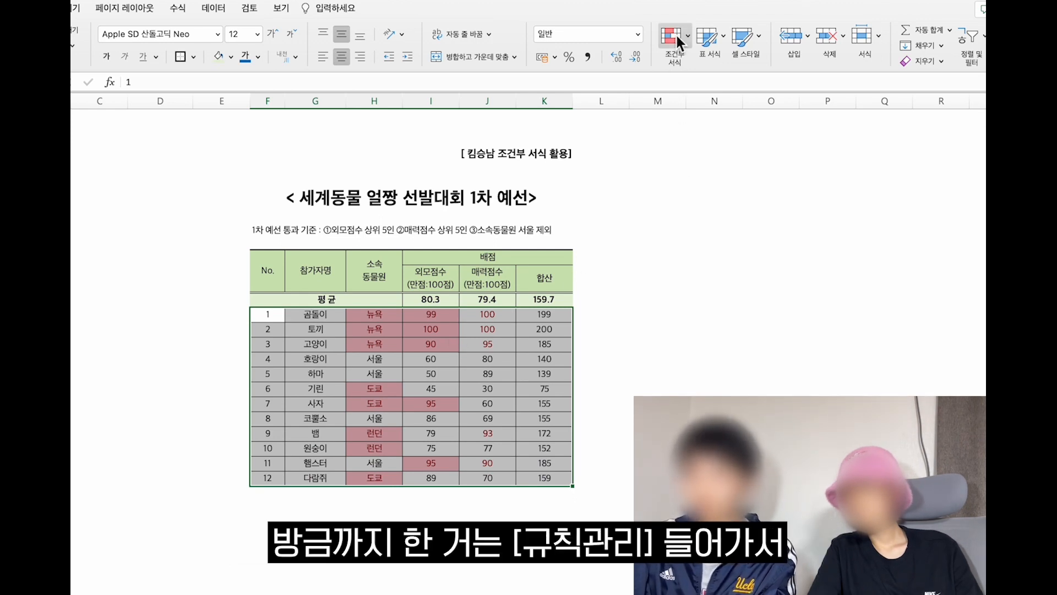
pyautogui.click(675, 34)
pyautogui.click(705, 195)
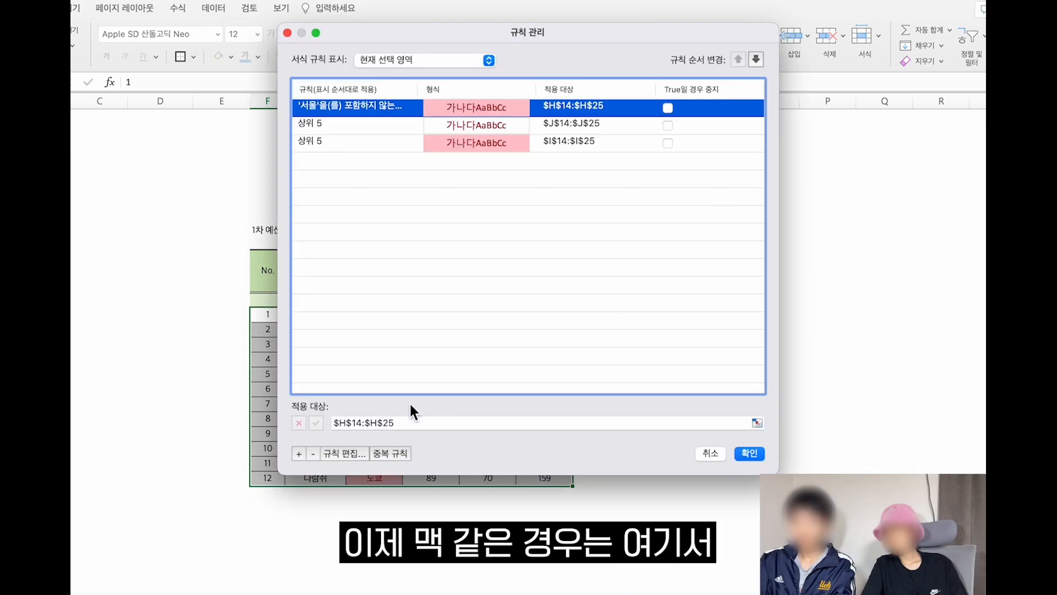
pyautogui.click(313, 453)
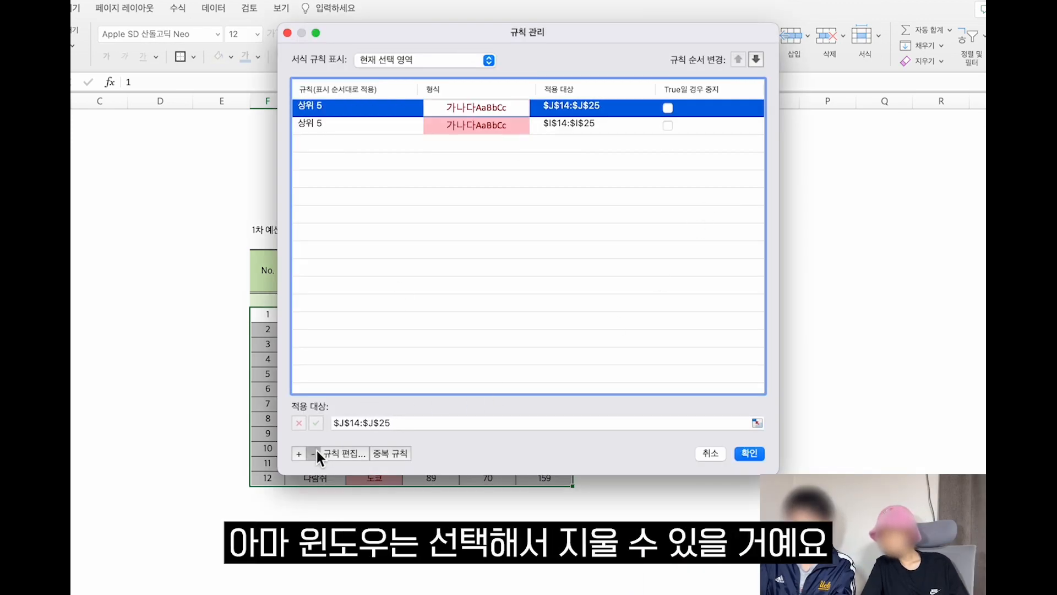
pyautogui.doubleClick(314, 453)
pyautogui.click(749, 453)
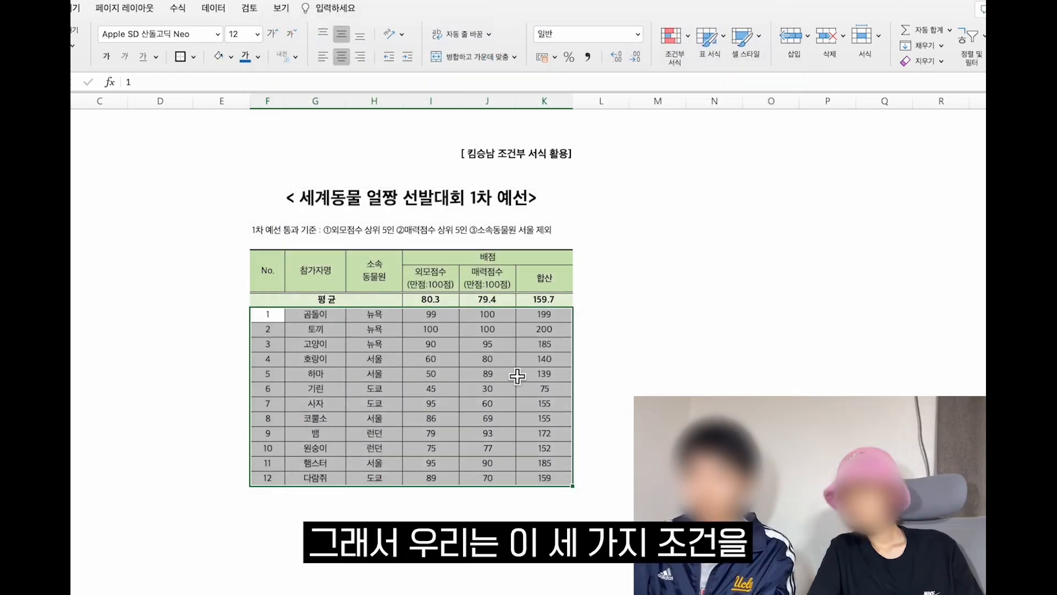
# - Start a new conditional formatting rule for F14:K25 in the 기본형 style that uses a formula to determine which cells to format
pyautogui.click(603, 300)
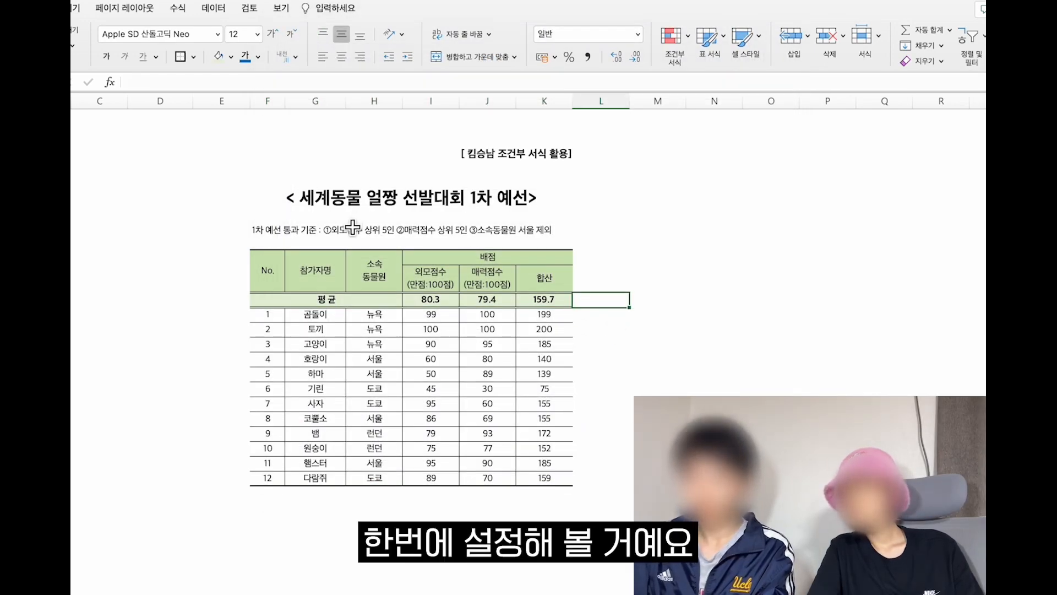
pyautogui.press('Left')
pyautogui.press('Down')
pyautogui.press('Left')
pyautogui.press('Left')
pyautogui.press('Left')
pyautogui.press('Left')
pyautogui.press('Left')
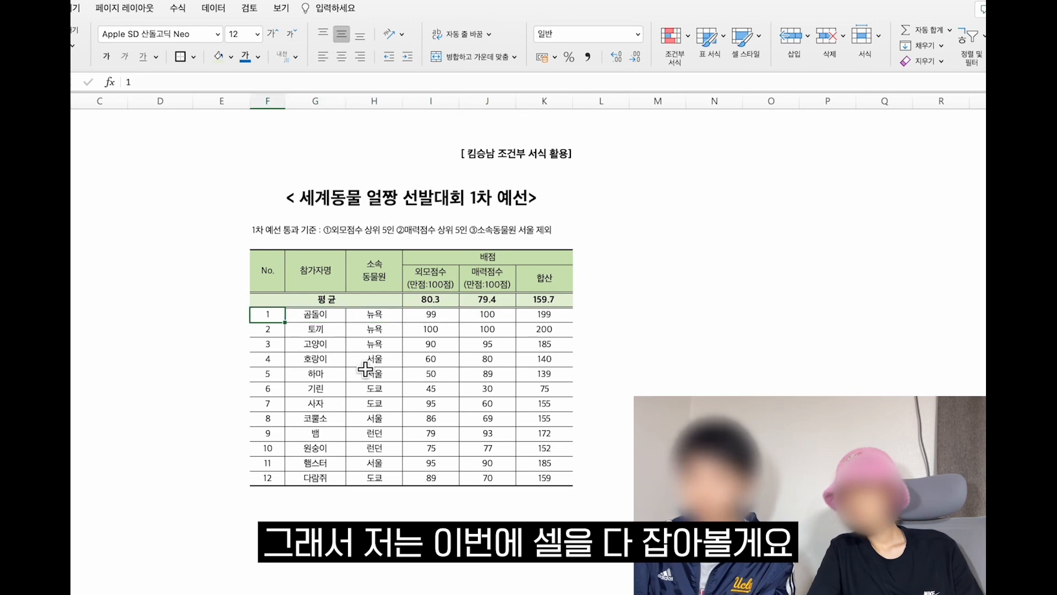
pyautogui.hotkey('shift', 'Right')
pyautogui.hotkey('shift', 'Right')
pyautogui.hotkey('shift', 'Right')
pyautogui.hotkey('shift', 'Right')
pyautogui.hotkey('shift', 'Right')
pyautogui.hotkey('shift', 'Down')
pyautogui.hotkey('shift', 'Down')
pyautogui.hotkey('shift', 'Down')
pyautogui.hotkey('shift', 'Down')
pyautogui.hotkey('shift', 'Down')
pyautogui.hotkey('shift', 'Down')
pyautogui.hotkey('shift', 'Down')
pyautogui.hotkey('shift', 'Down')
pyautogui.hotkey('shift', 'Down')
pyautogui.hotkey('shift', 'Down')
pyautogui.hotkey('shift', 'Down')
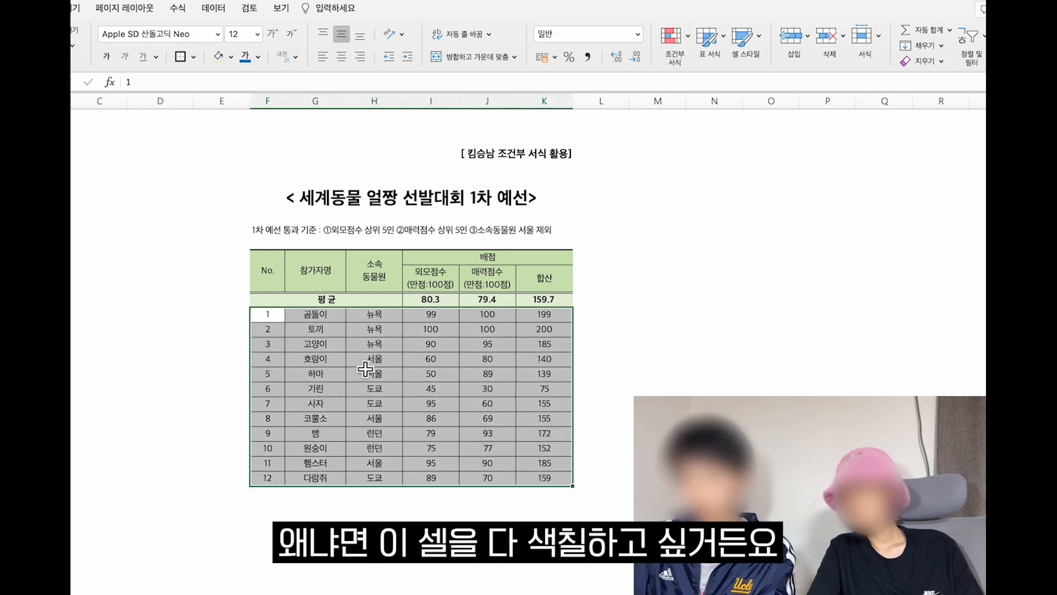
pyautogui.click(669, 57)
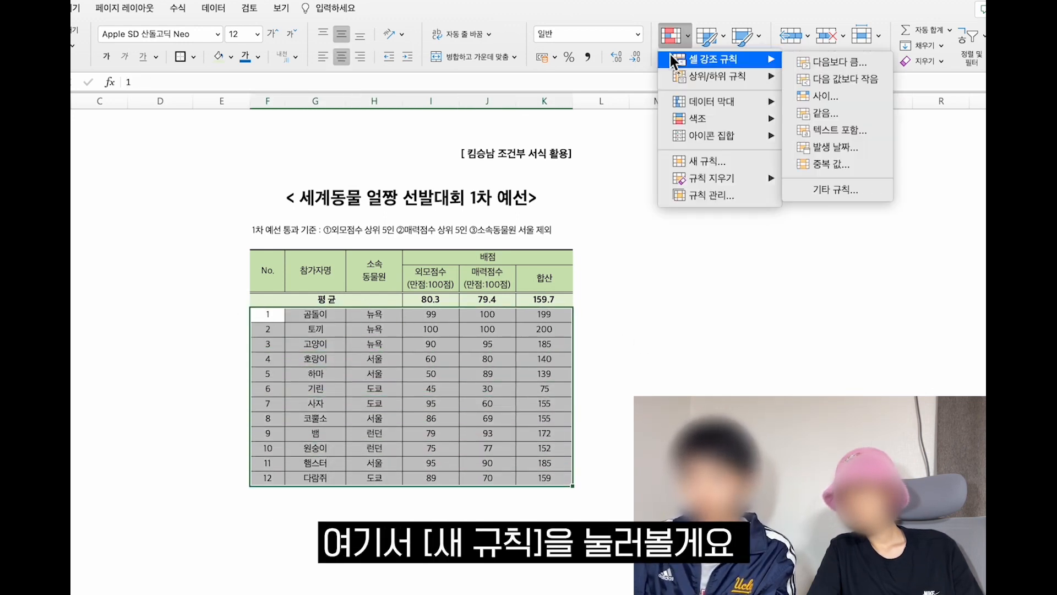
pyautogui.click(707, 166)
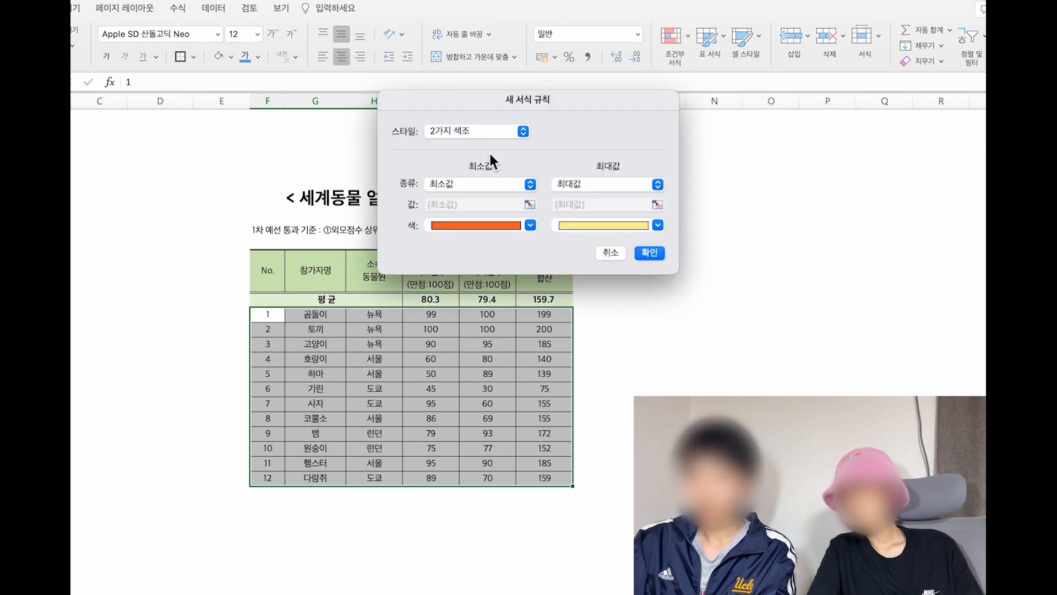
pyautogui.click(467, 132)
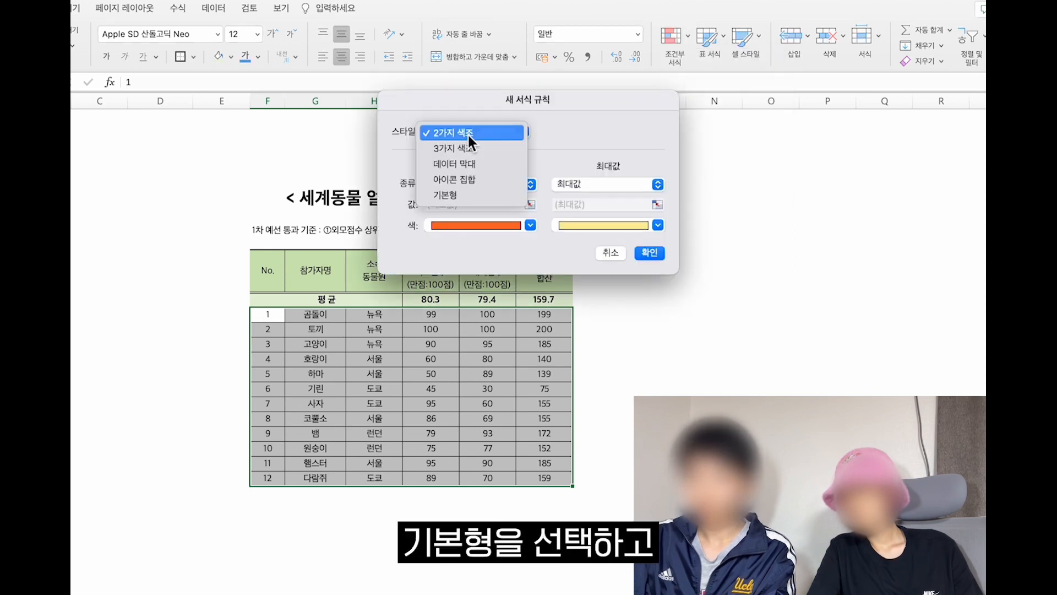
pyautogui.click(460, 192)
pyautogui.click(477, 166)
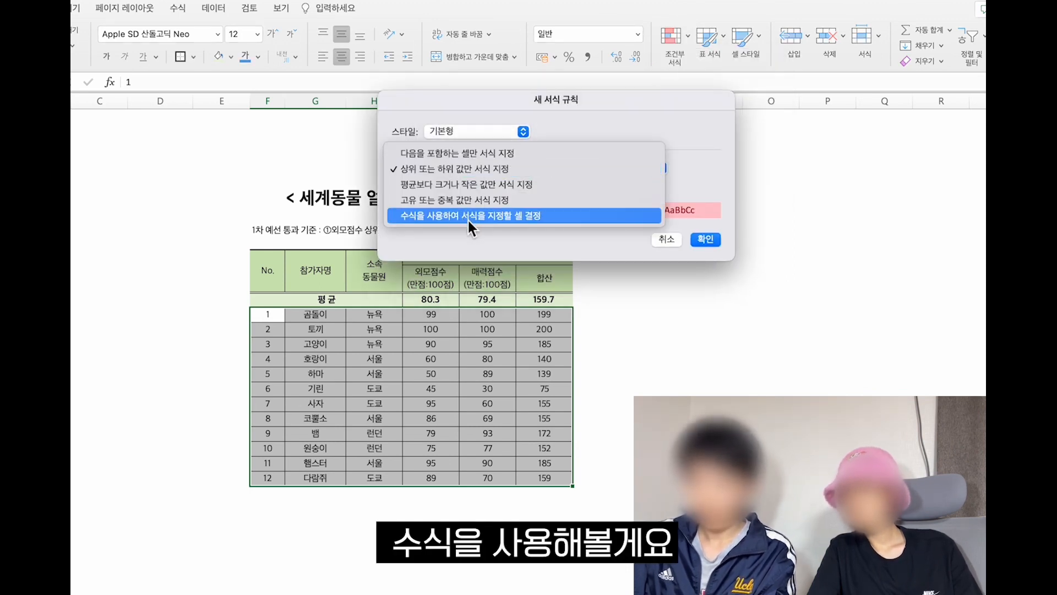
pyautogui.click(467, 217)
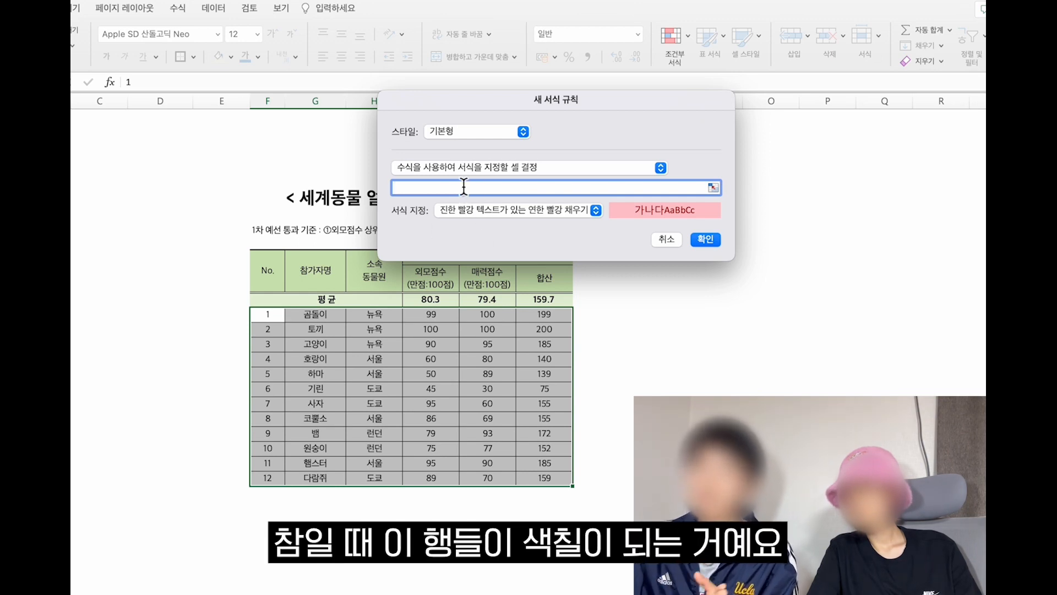
pyautogui.moveTo(511, 101); pyautogui.dragTo(628, 78)
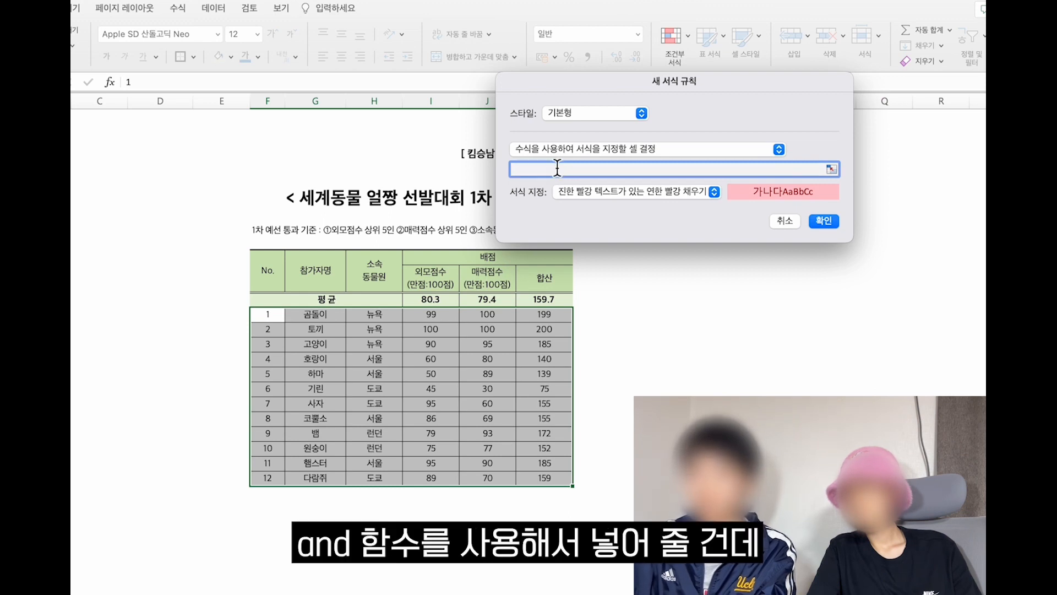
pyautogui.write('=ㅁ')
pyautogui.write('and(')
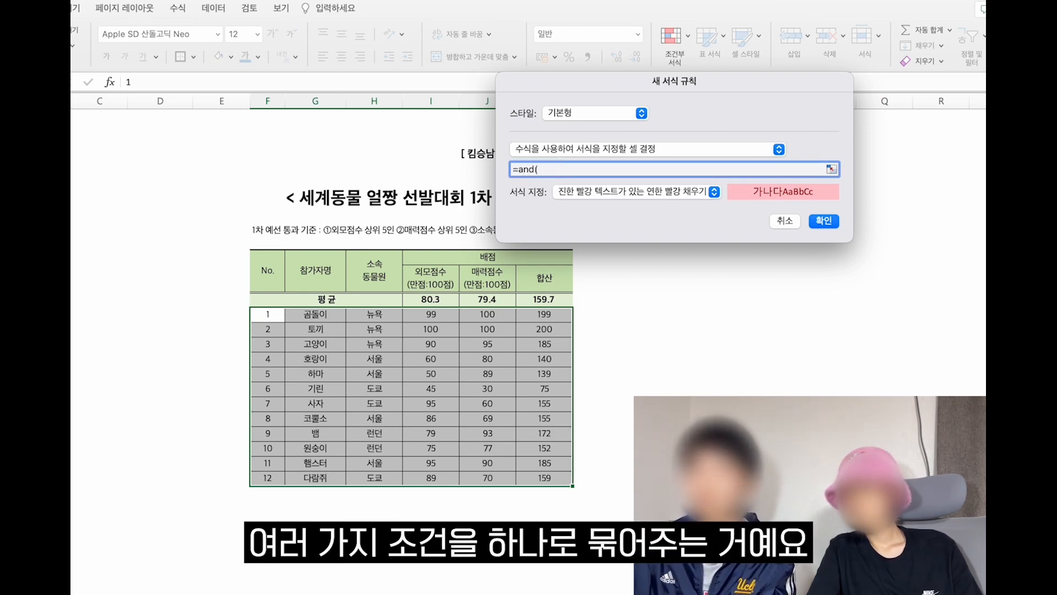
pyautogui.press('BackSpace')
pyautogui.press('BackSpace')
pyautogui.press('BackSpace')
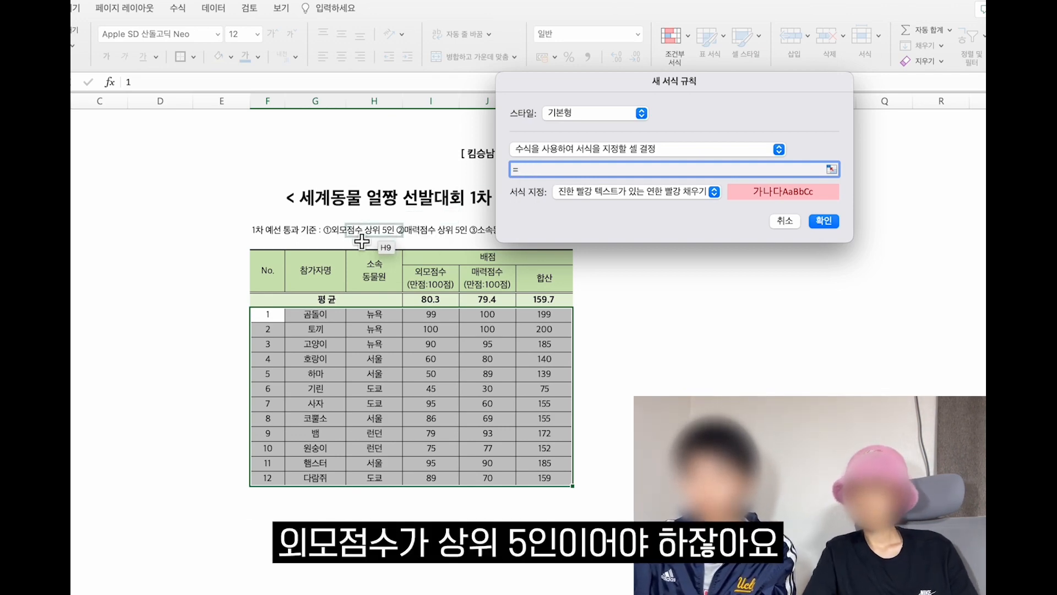
# - Enter the 외모점수 top 5 condition =rank($I$14,$I$14:$I$25,0)<=5 as the rule's formula
pyautogui.write('rank(')
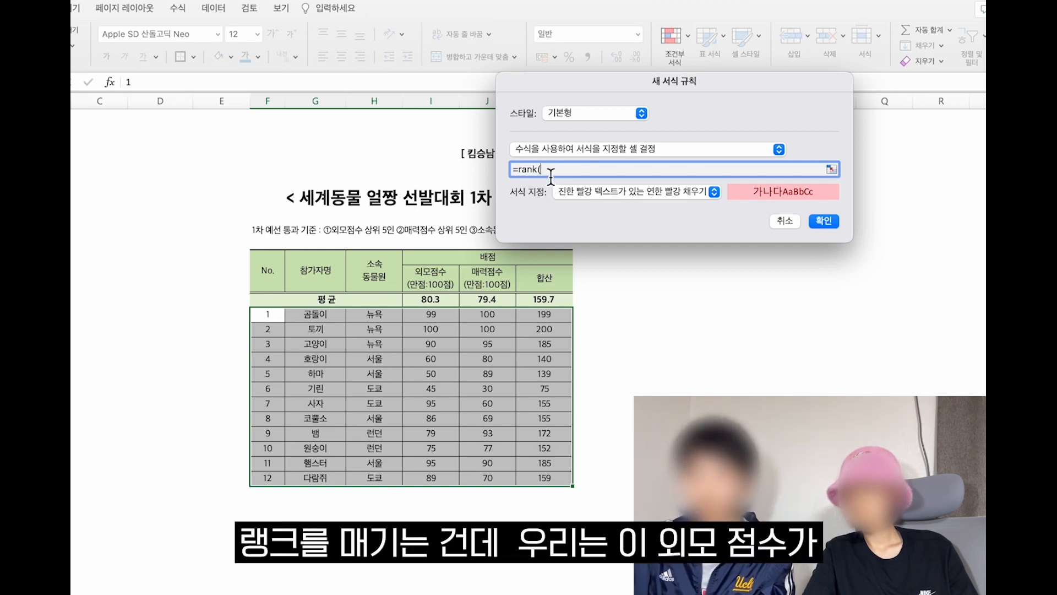
pyautogui.click(449, 318)
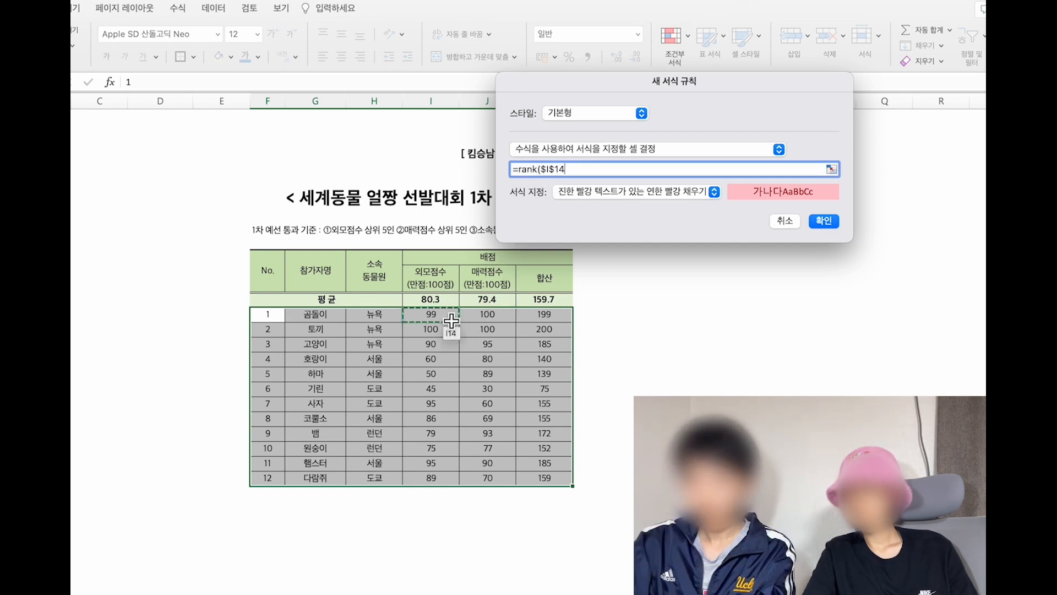
pyautogui.write(',')
pyautogui.moveTo(435, 316); pyautogui.dragTo(444, 486)
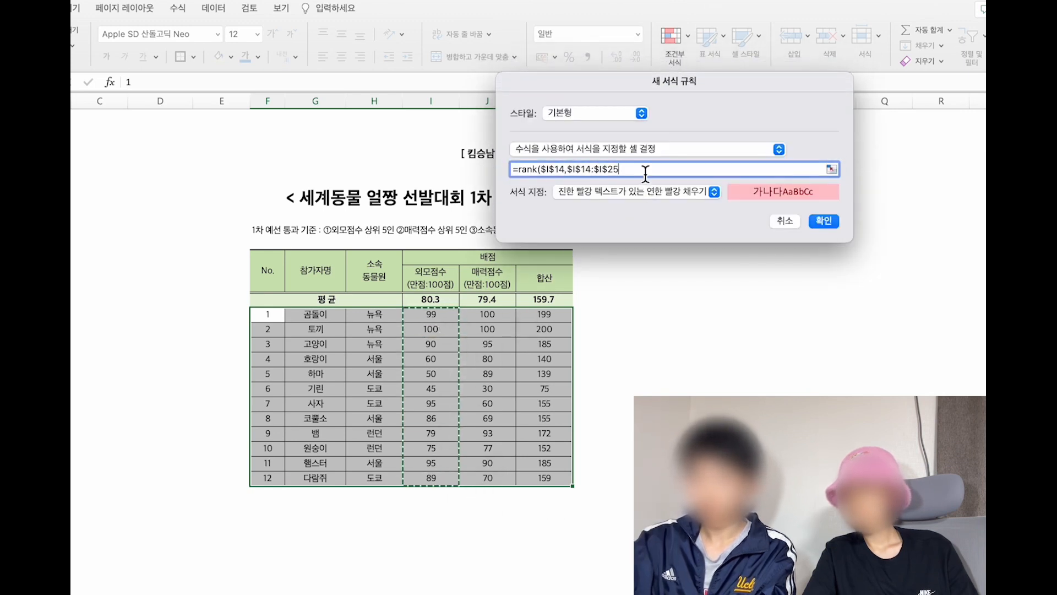
pyautogui.write(',0')
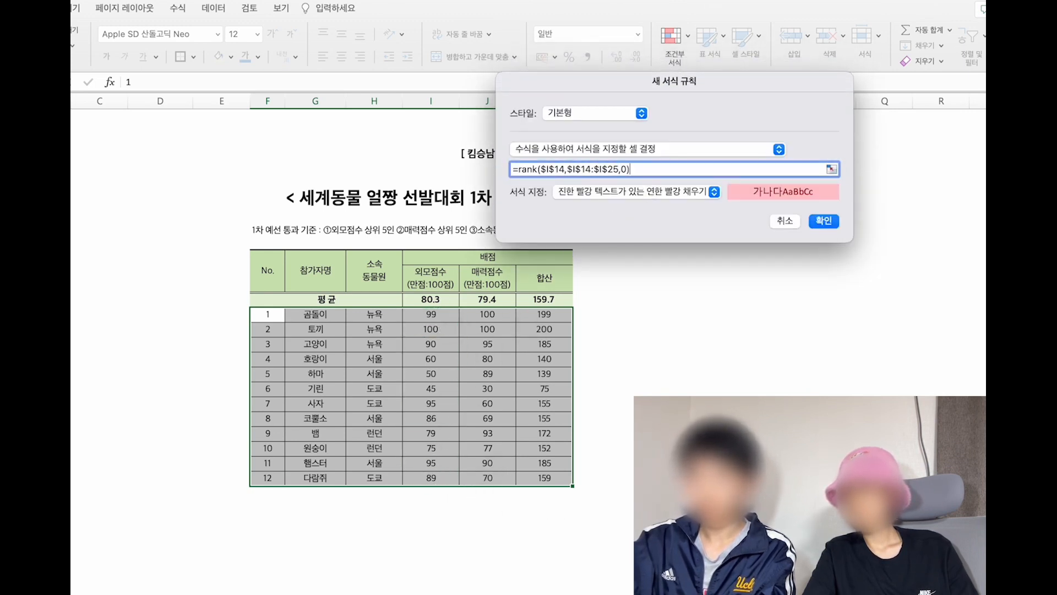
pyautogui.write(')')
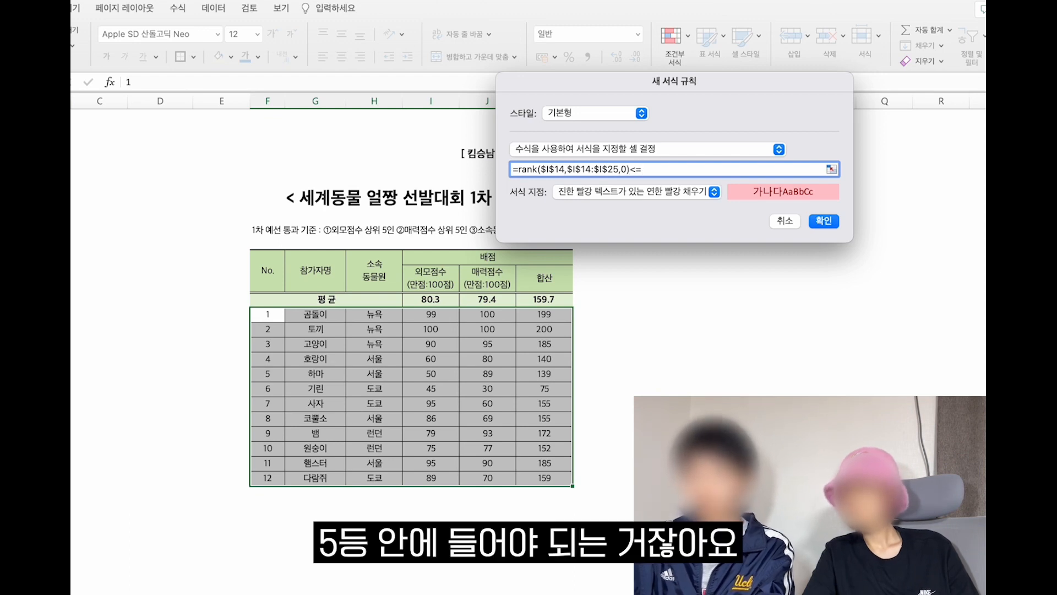
pyautogui.write('<=5')
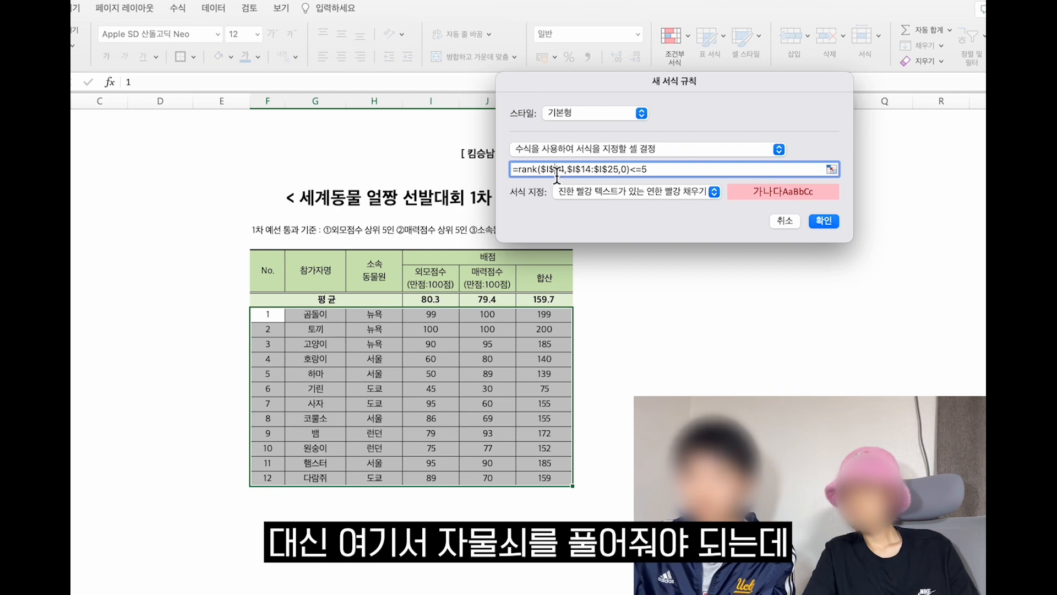
# - Make the row of the first RANK reference relative so it reads $I14, keeping the column locked
pyautogui.click(553, 169)
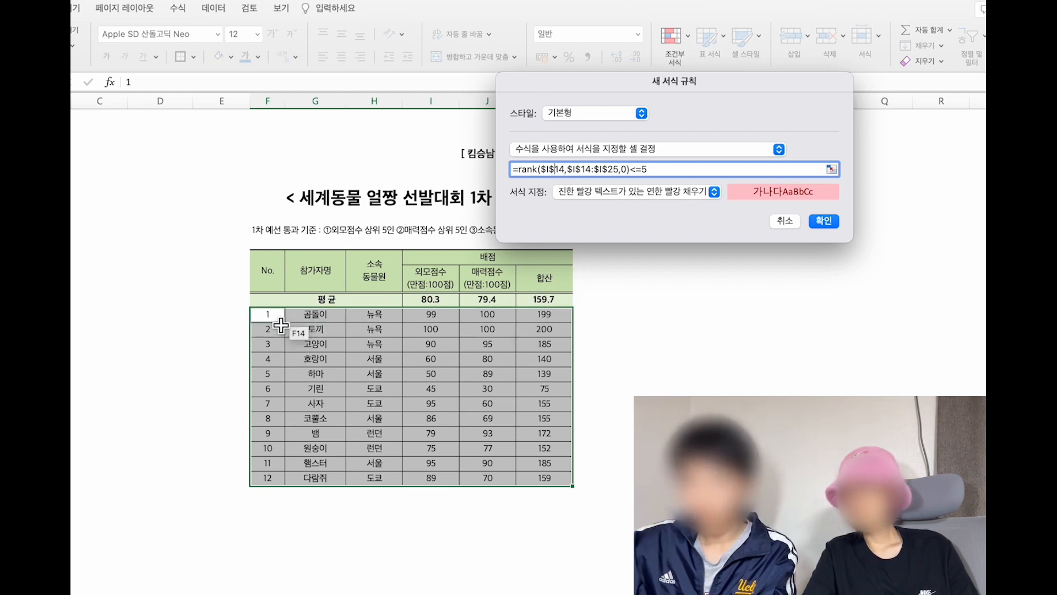
pyautogui.moveTo(534, 81); pyautogui.dragTo(616, 81)
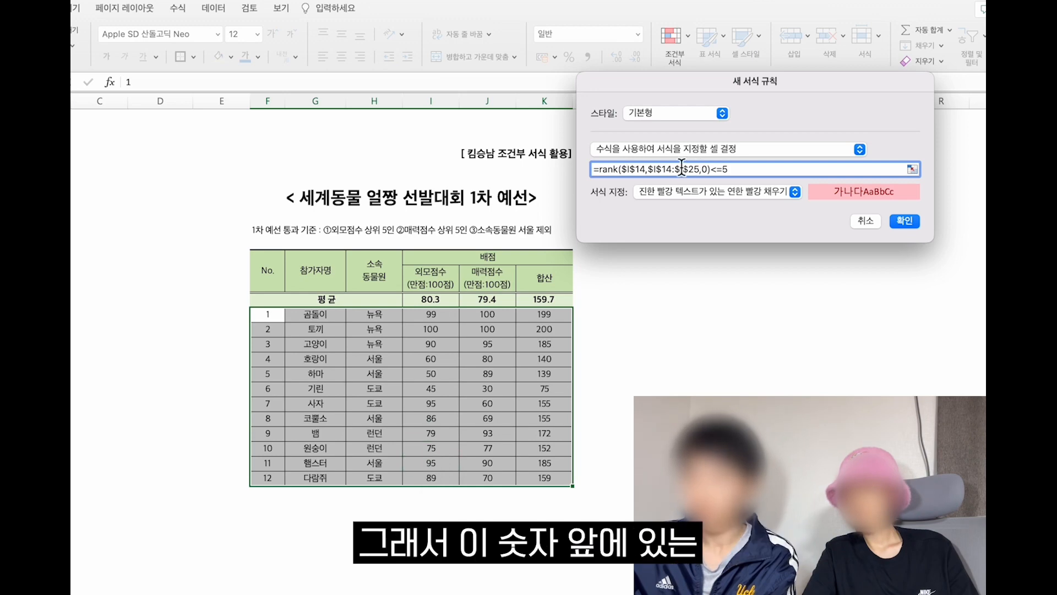
pyautogui.click(637, 169)
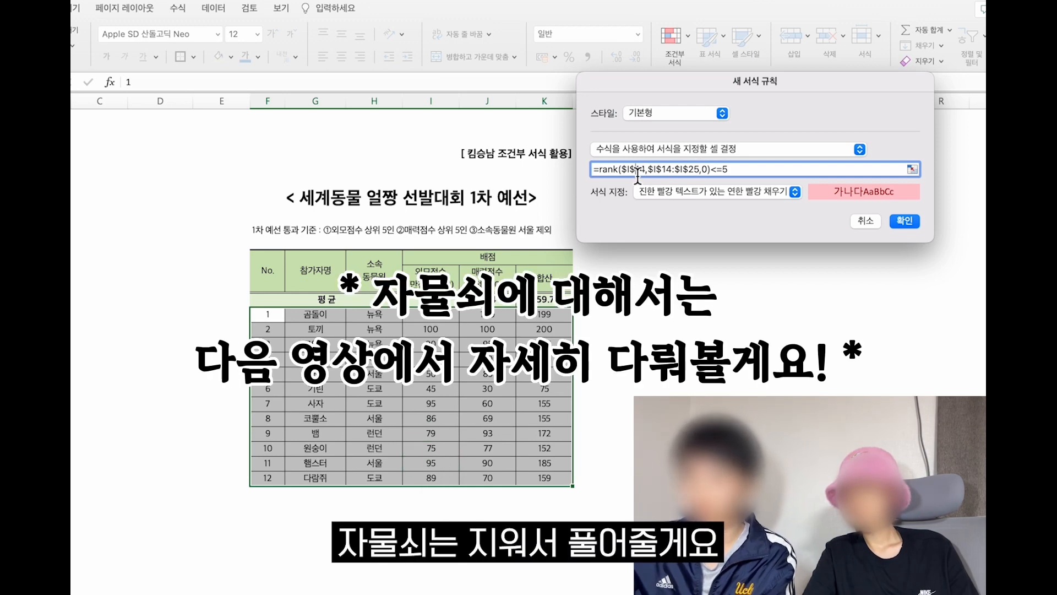
pyautogui.press('BackSpace')
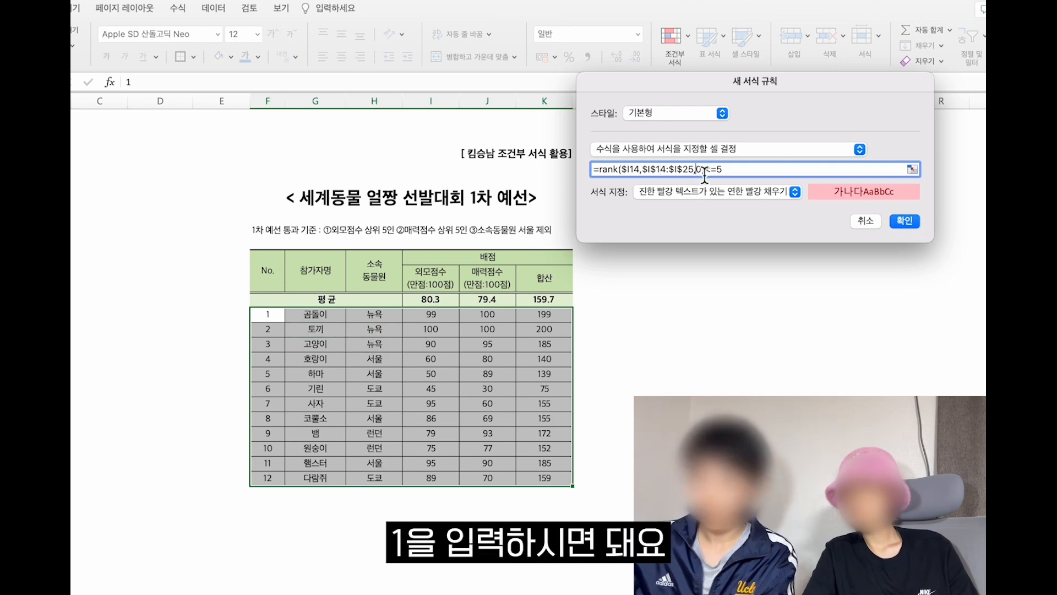
pyautogui.click(730, 171)
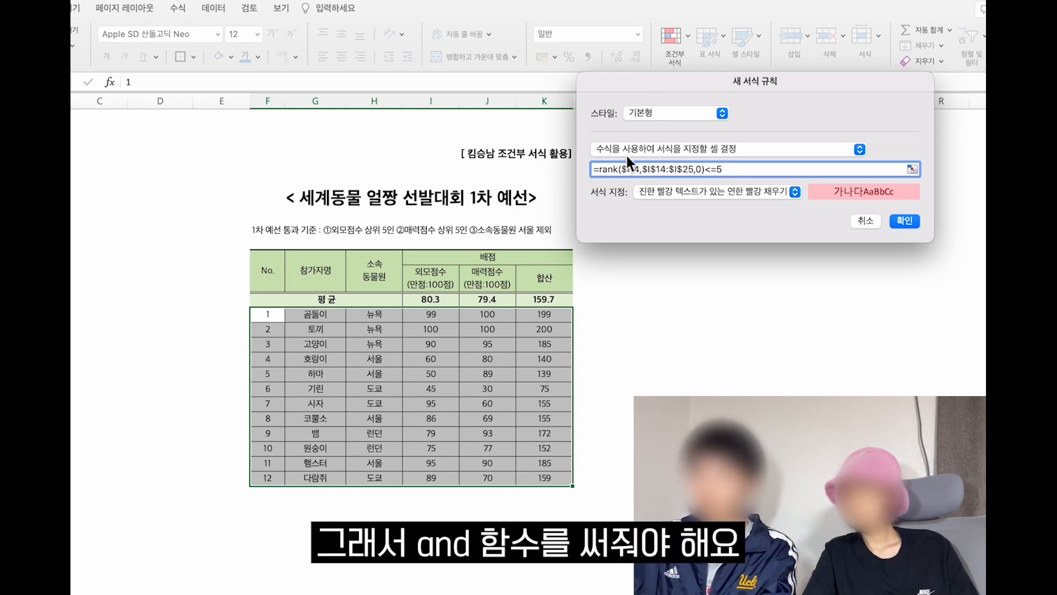
# - Nest the 외모점수 RANK condition inside an AND function at the start of the formula
pyautogui.click(599, 169)
pyautogui.write('and')
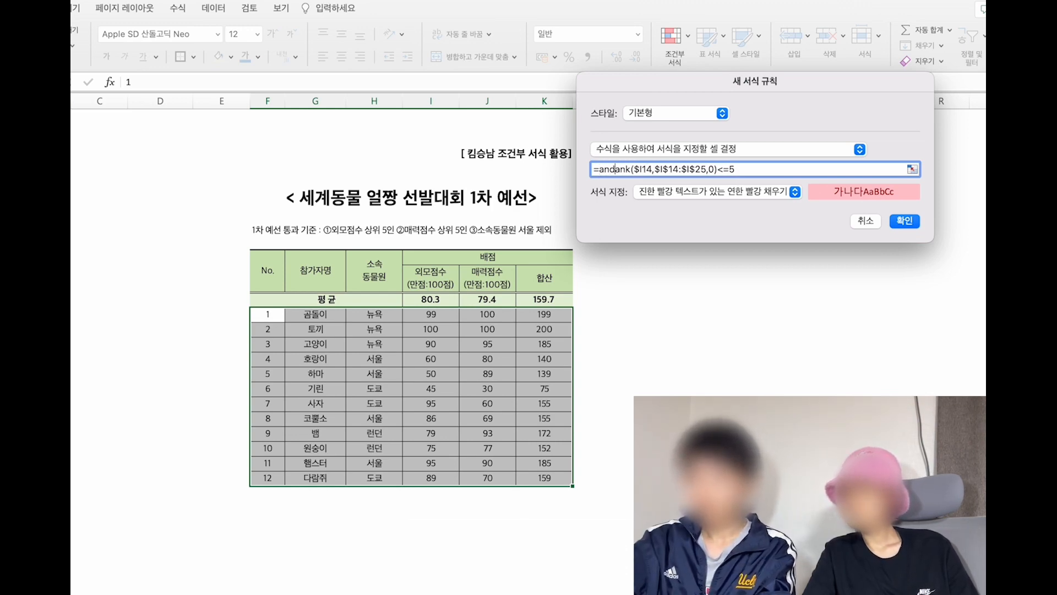
pyautogui.write('(r')
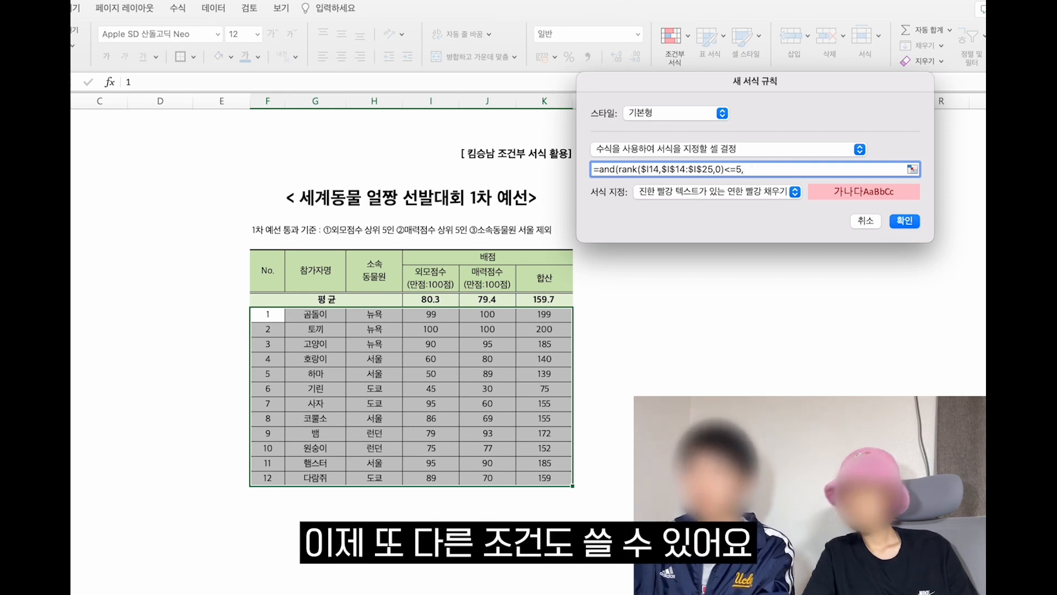
# - Add the 매력점수 top 5 condition rank($J14,$J$14:$J$25,0)<=5 as the second AND argument
pyautogui.write(',rank(')
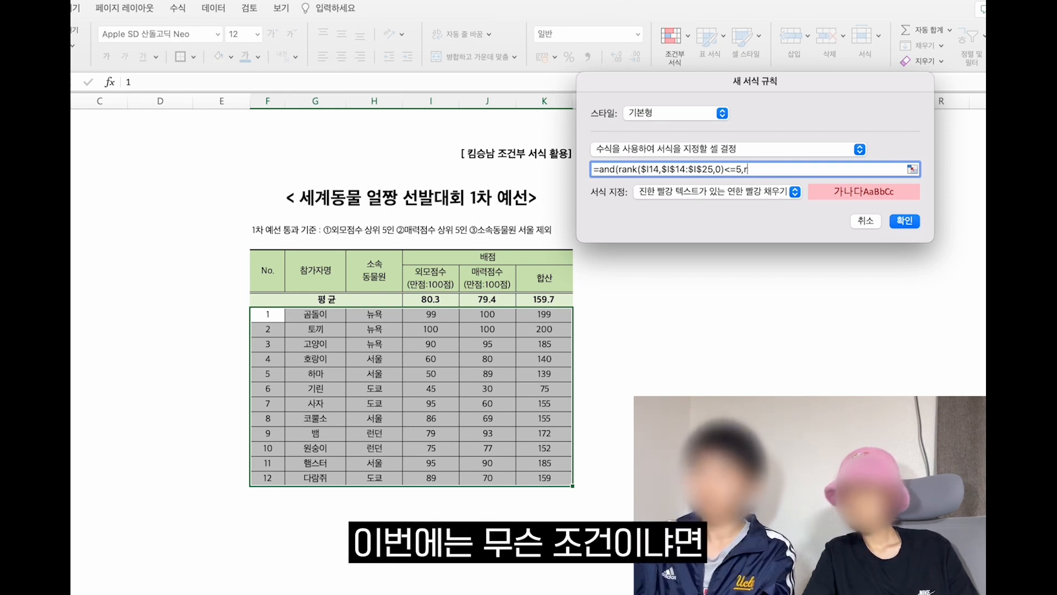
pyautogui.click(493, 320)
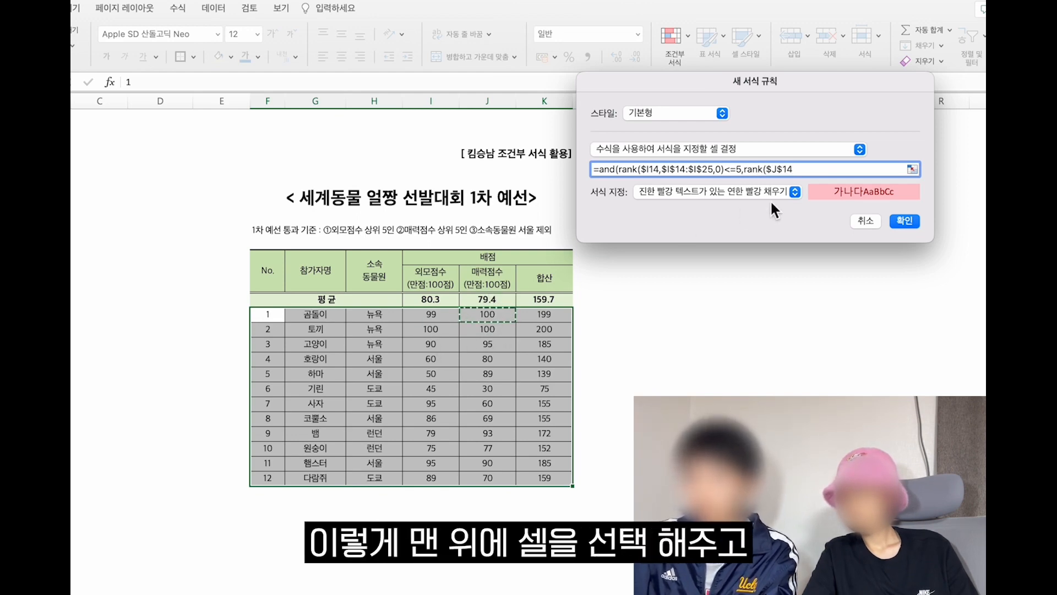
pyautogui.click(781, 169)
pyautogui.press('BackSpace')
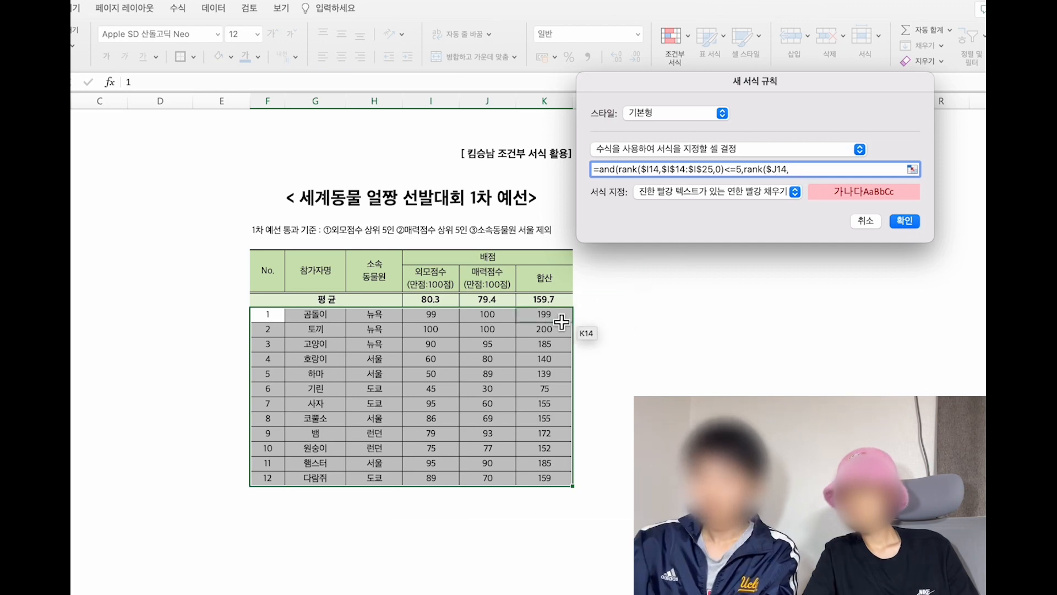
pyautogui.moveTo(487, 314); pyautogui.dragTo(487, 477)
pyautogui.write(',')
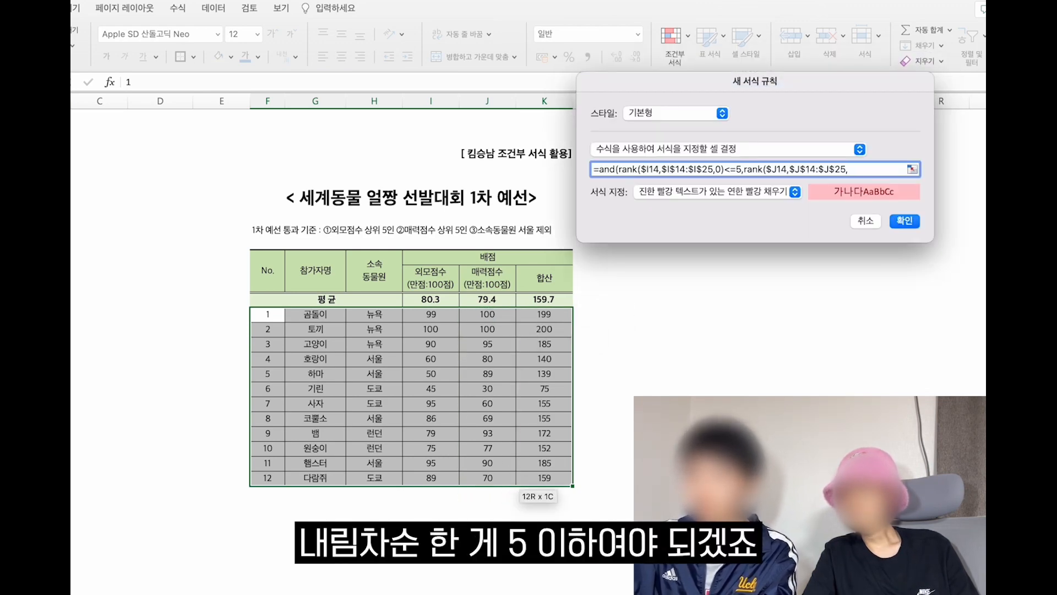
pyautogui.write('0)<=5')
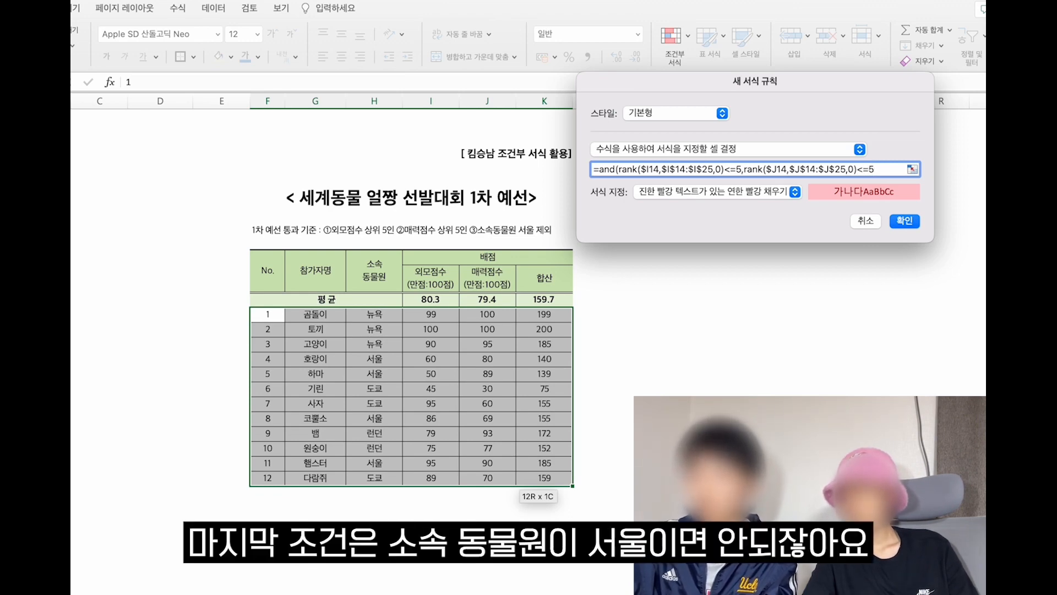
# - Add $H14<>"서울" as the third AND argument, with its row relative, and close the formula's parenthesis
pyautogui.write(',')
pyautogui.click(400, 318)
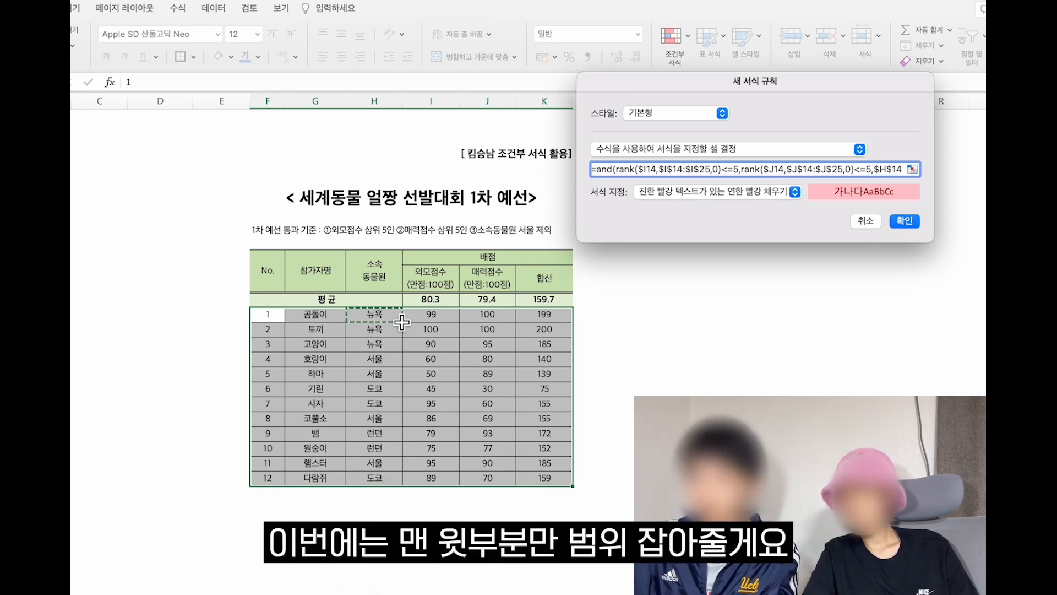
pyautogui.click(896, 170)
pyautogui.press('BackSpace')
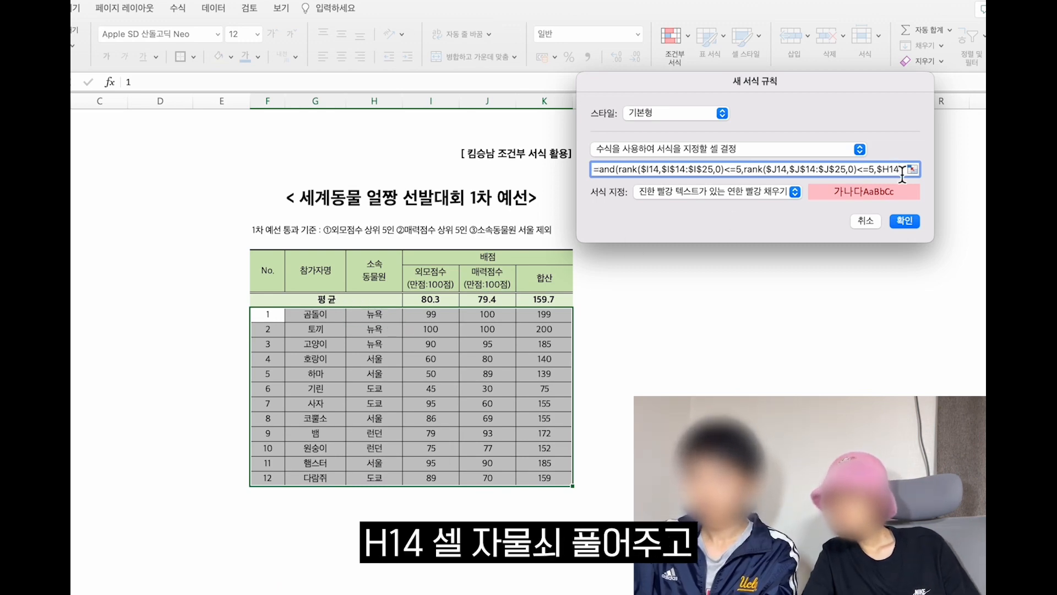
pyautogui.write('<>')
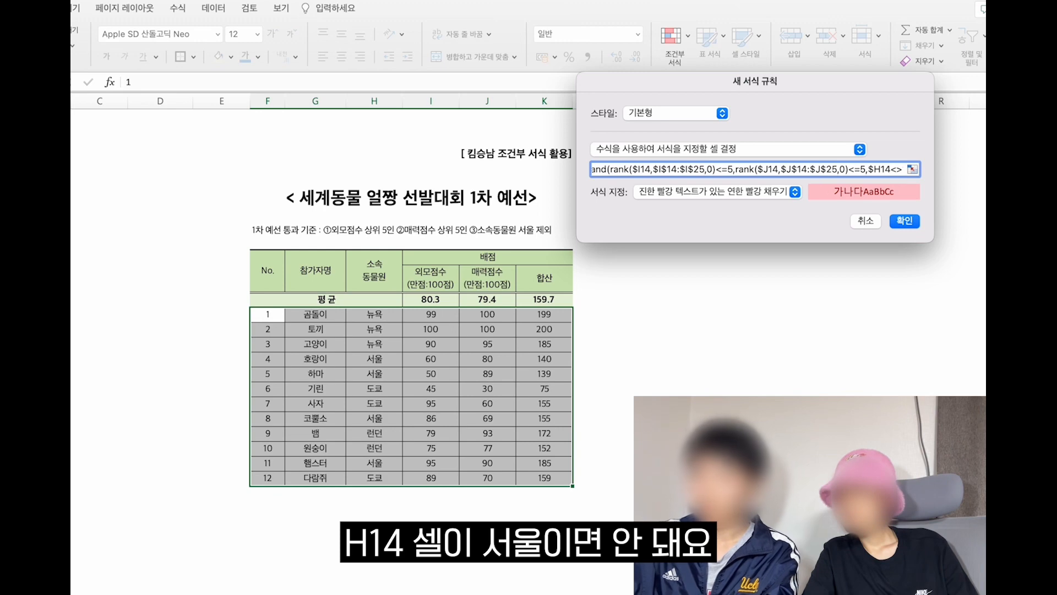
pyautogui.write('"서울"')
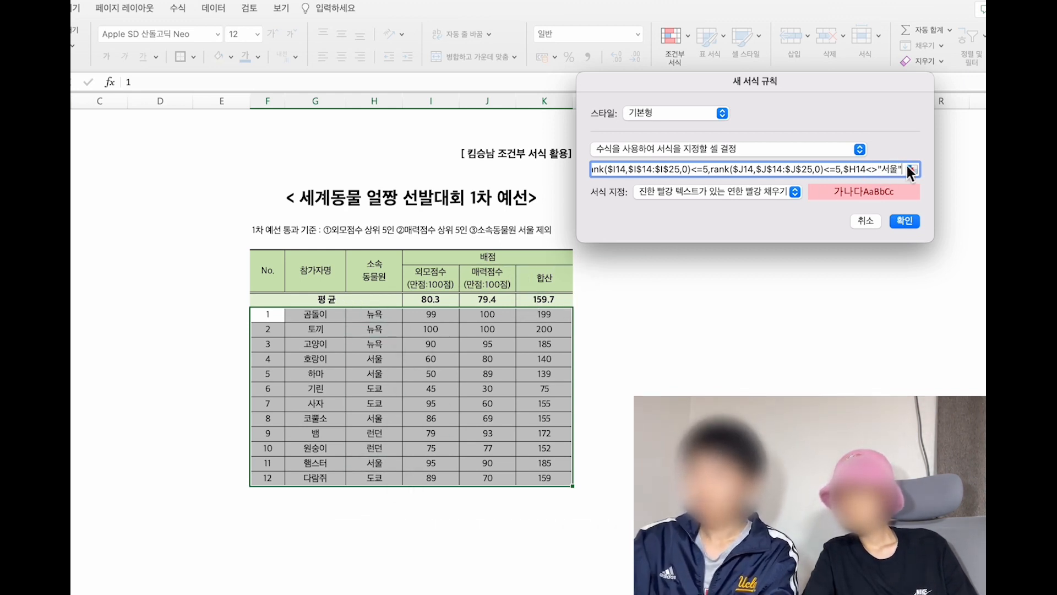
pyautogui.write(')')
pyautogui.tripleClick(715, 174)
pyautogui.click(702, 169)
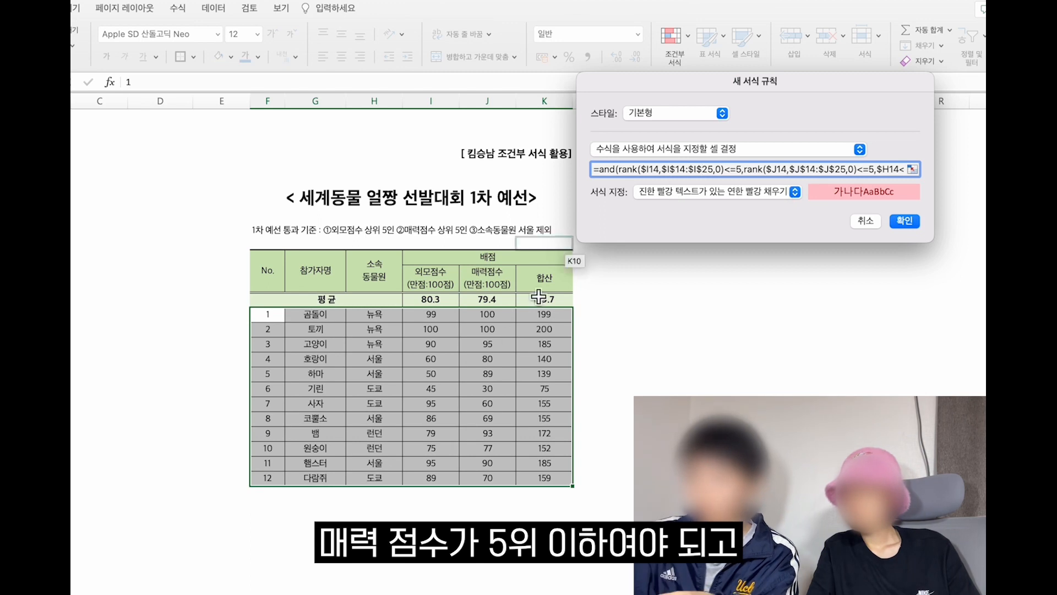
pyautogui.moveTo(810, 170); pyautogui.dragTo(902, 170)
pyautogui.click(854, 176)
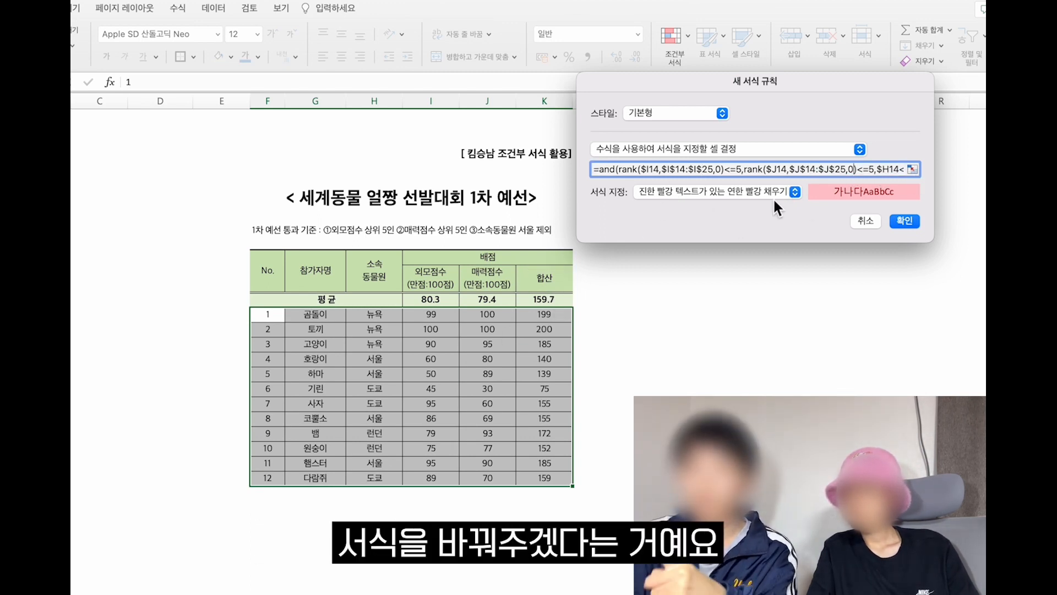
# - Set the rule's format to 진한 녹색 텍스트가 있는 녹색 채우기 and apply the new rule to the table rows
pyautogui.click(674, 189)
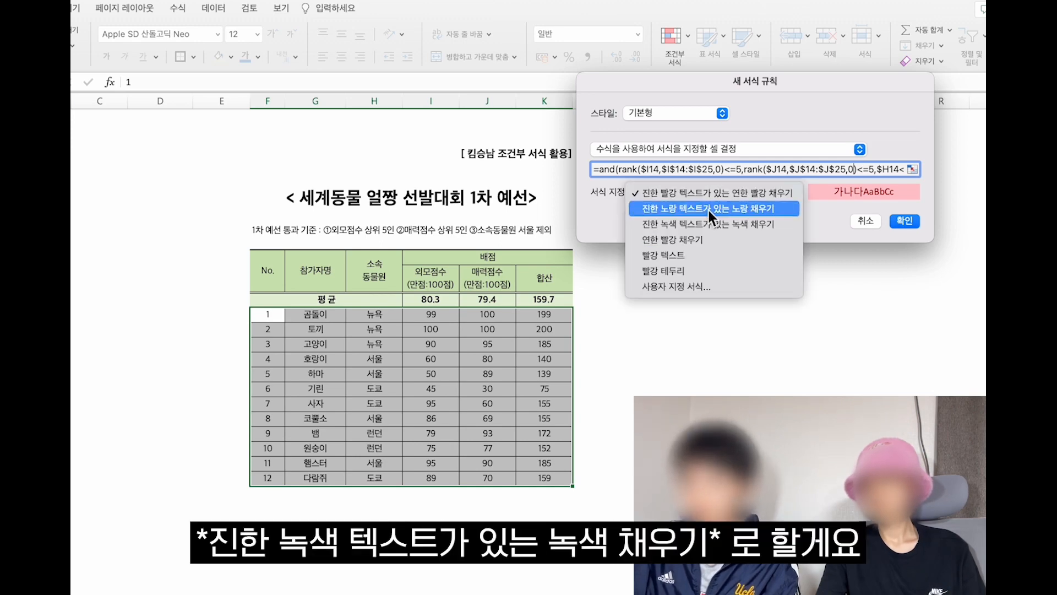
pyautogui.click(735, 225)
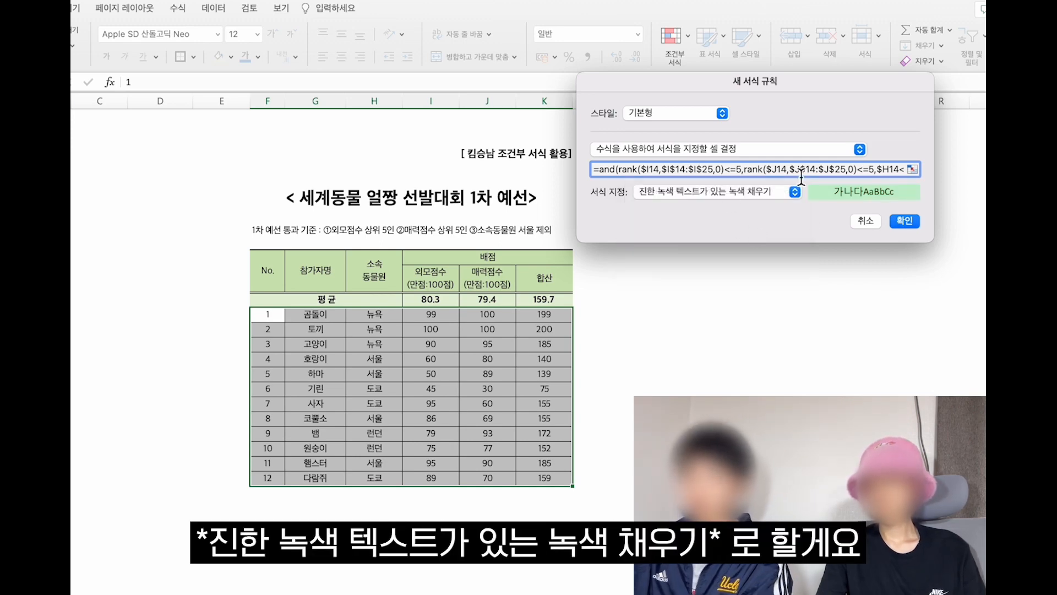
pyautogui.click(904, 221)
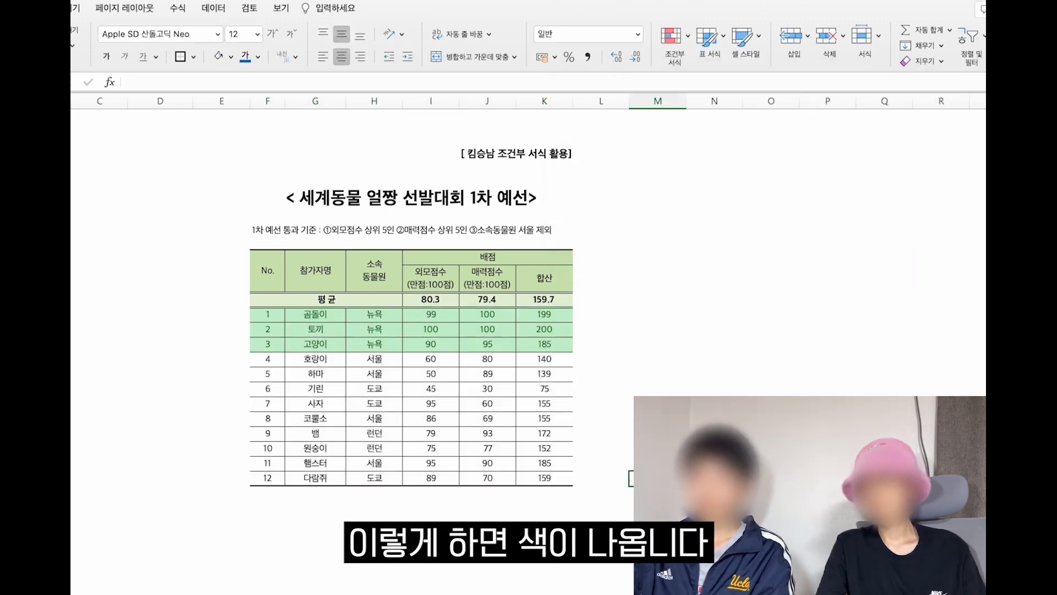
# - Check the highlighted rows' 소속 동물원 entries against the 서울 exclusion and select No. entries 1 to 12
pyautogui.click(627, 510)
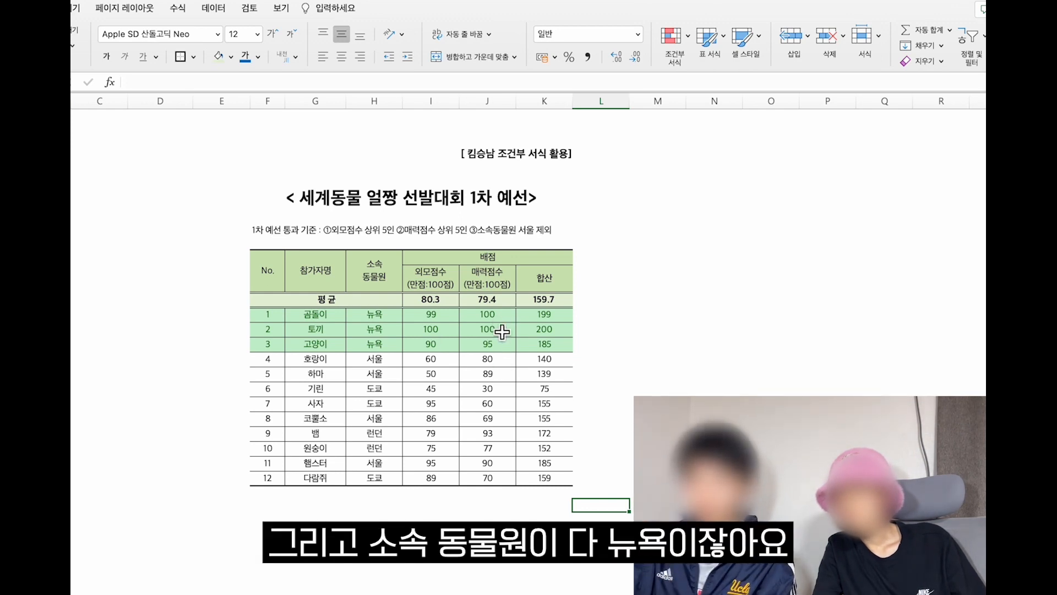
pyautogui.moveTo(383, 319); pyautogui.dragTo(379, 345)
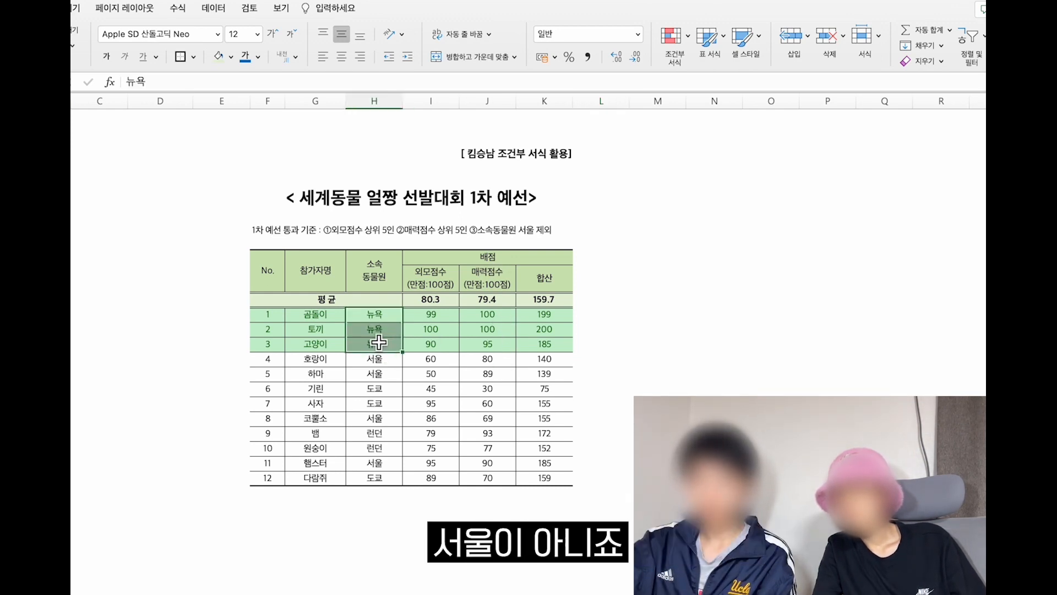
pyautogui.click(423, 335)
pyautogui.click(594, 273)
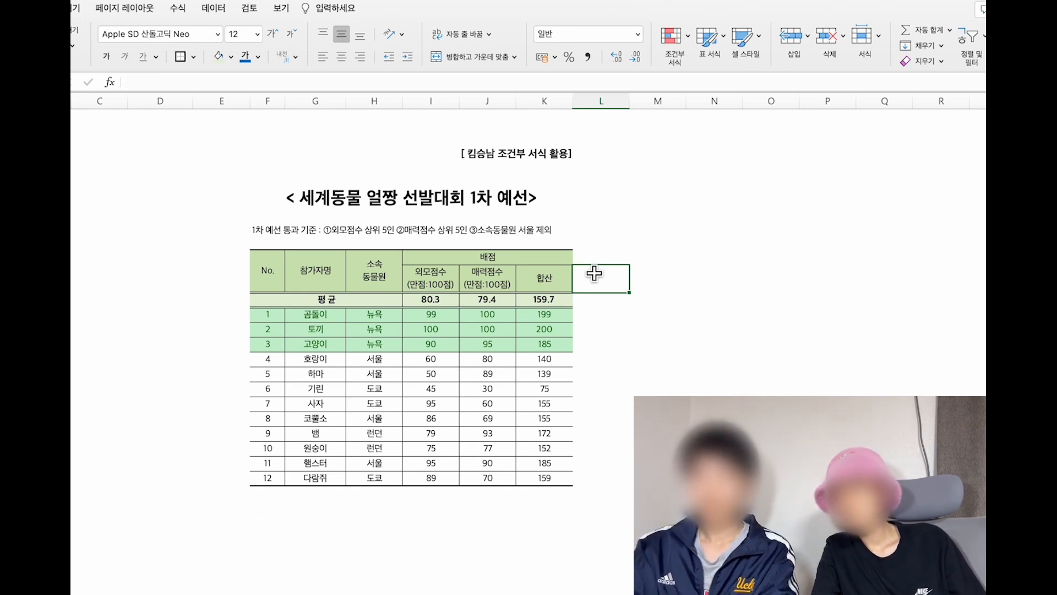
pyautogui.press('Down')
pyautogui.press('Left')
pyautogui.press('Left')
pyautogui.press('Down')
pyautogui.press('Left')
pyautogui.press('Left')
pyautogui.press('Left')
pyautogui.press('Left')
pyautogui.hotkey('shift', 'Down')
pyautogui.hotkey('shift', 'Down')
pyautogui.hotkey('shift', 'Down')
pyautogui.hotkey('shift', 'Down')
pyautogui.hotkey('shift', 'Down')
pyautogui.hotkey('shift', 'Down')
pyautogui.hotkey('shift', 'Down')
pyautogui.hotkey('shift', 'Down')
pyautogui.hotkey('shift', 'Down')
pyautogui.hotkey('shift', 'Down')
pyautogui.hotkey('shift', 'Down')
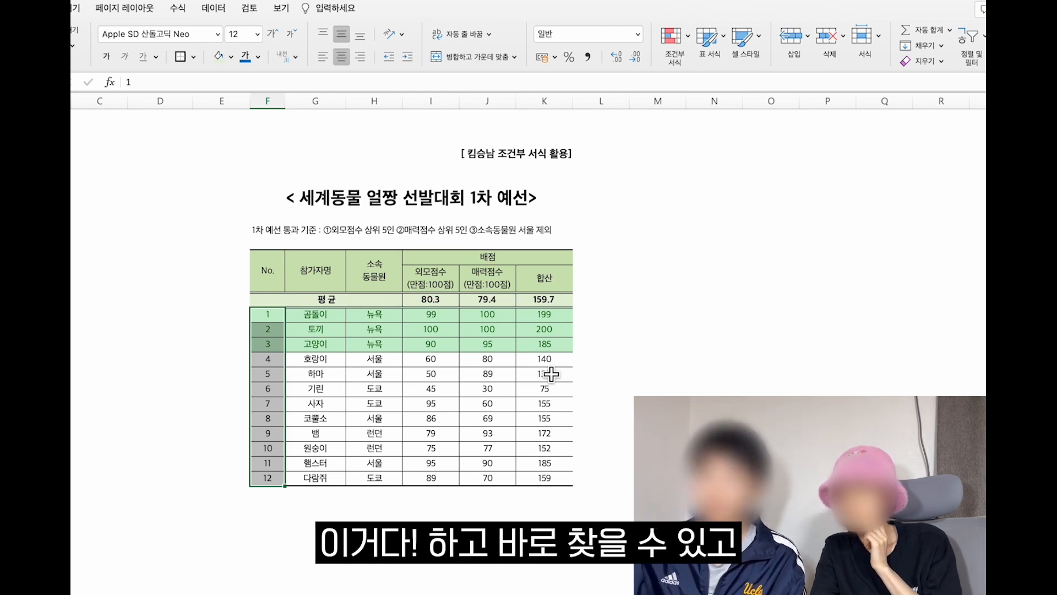
# - Turn on filtering for the table with the 평균 row as the filter header
pyautogui.moveTo(387, 302); pyautogui.dragTo(532, 305)
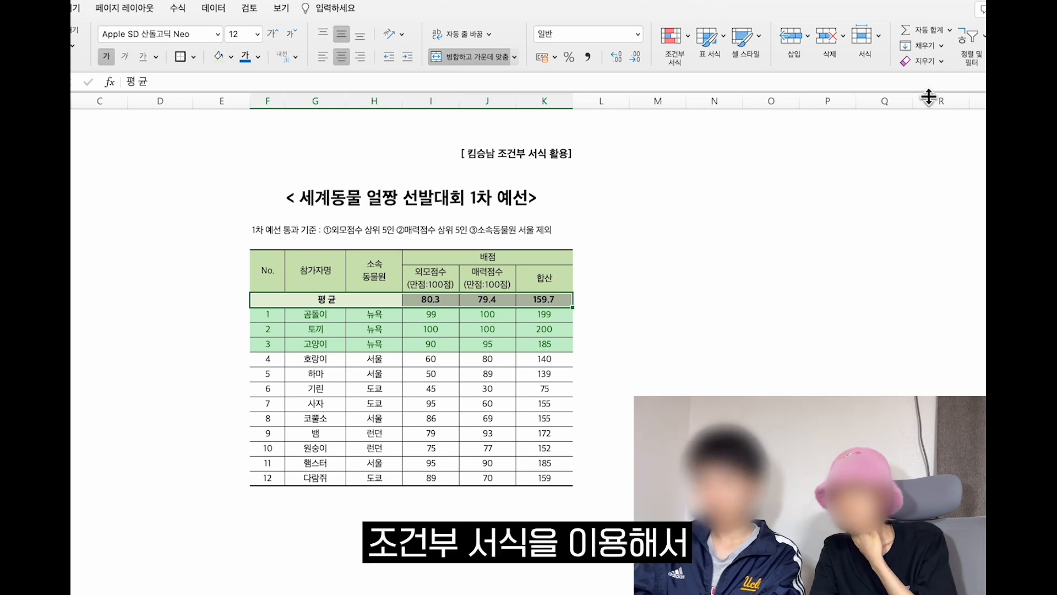
pyautogui.click(970, 36)
pyautogui.click(970, 118)
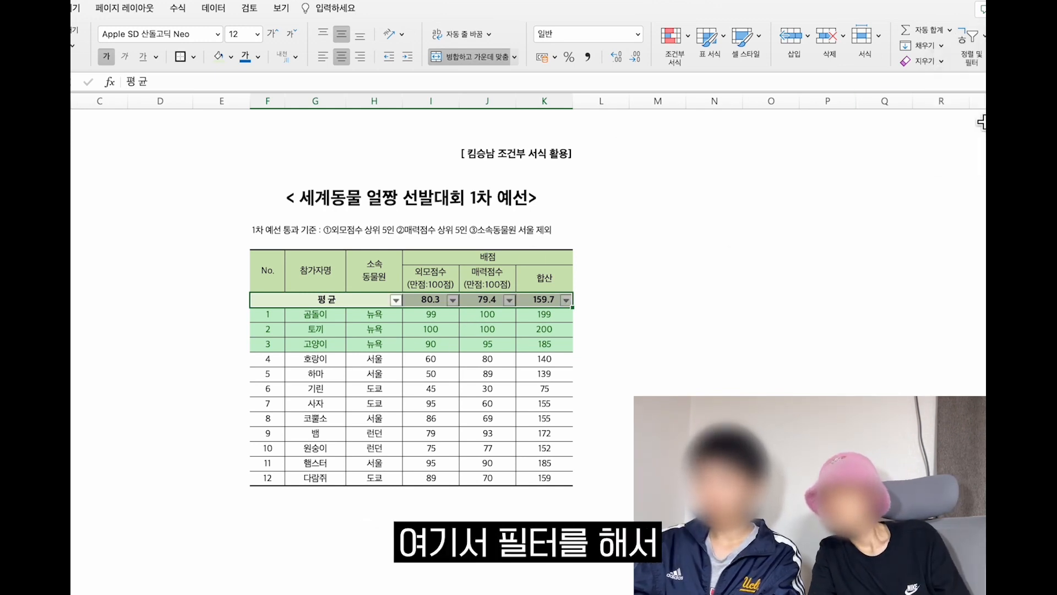
# - Filter the 매력점수 column by the 연한 녹색 cell colour
pyautogui.click(508, 300)
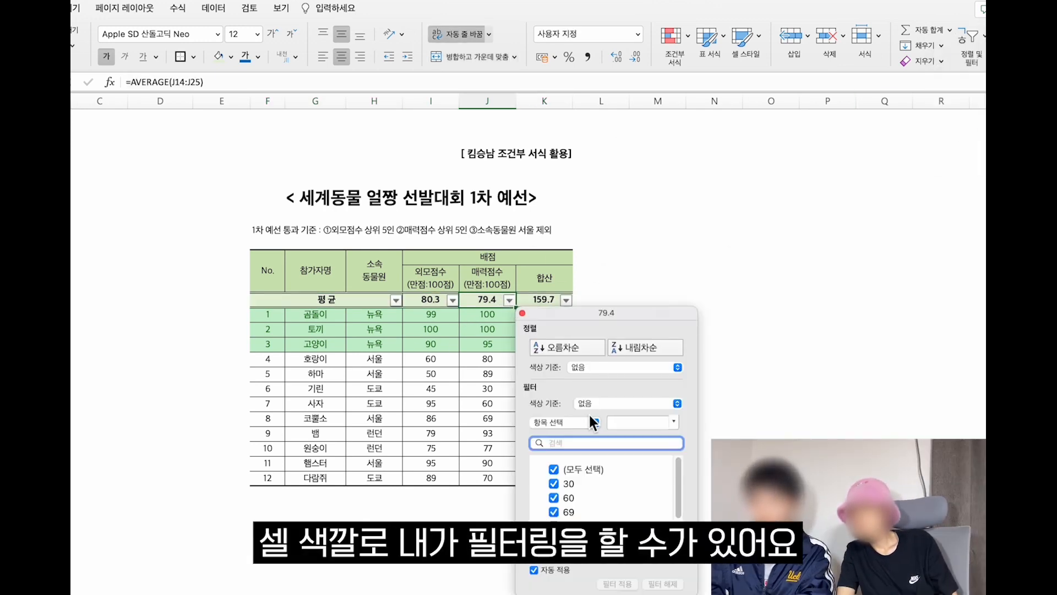
pyautogui.click(600, 405)
pyautogui.moveTo(603, 417)
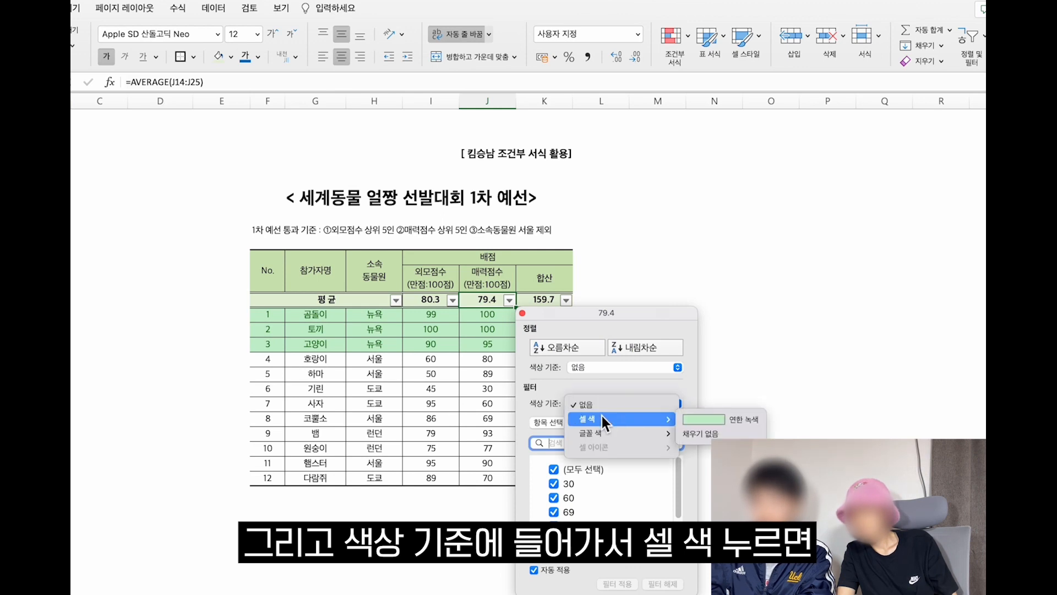
pyautogui.click(699, 421)
pyautogui.click(587, 371)
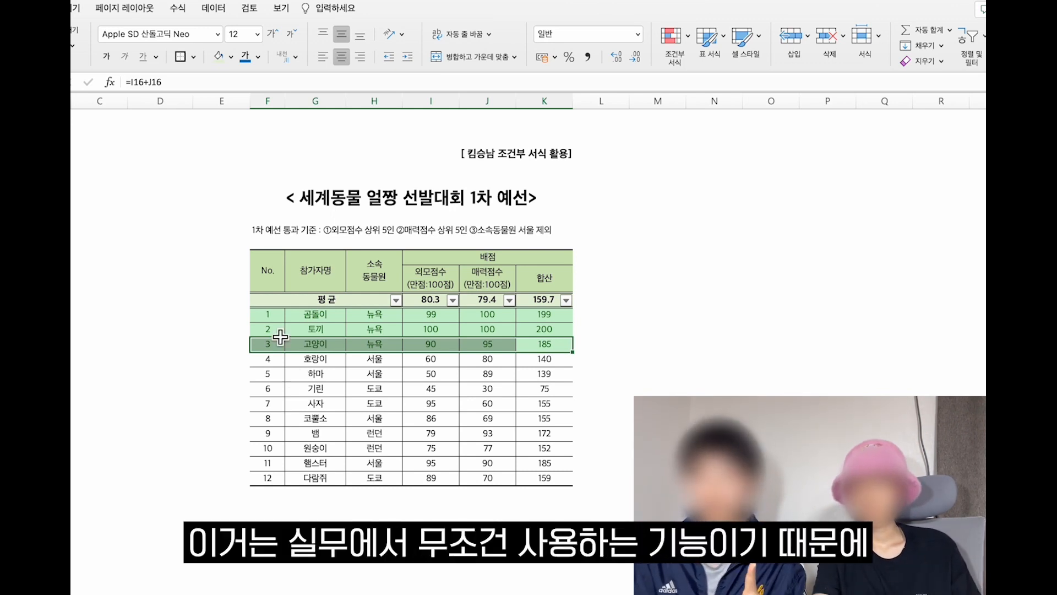
pyautogui.click(596, 248)
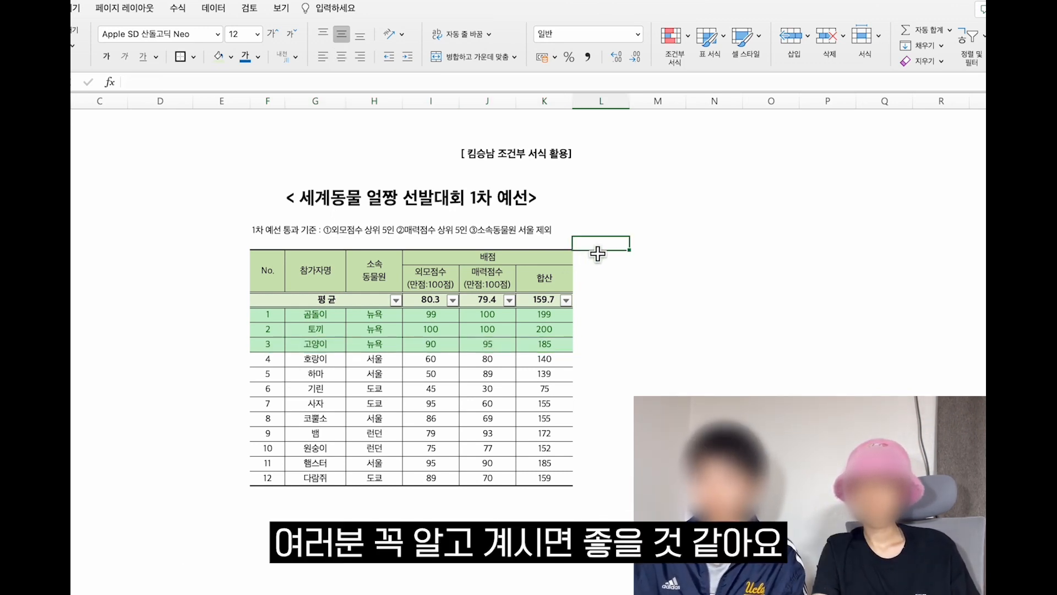